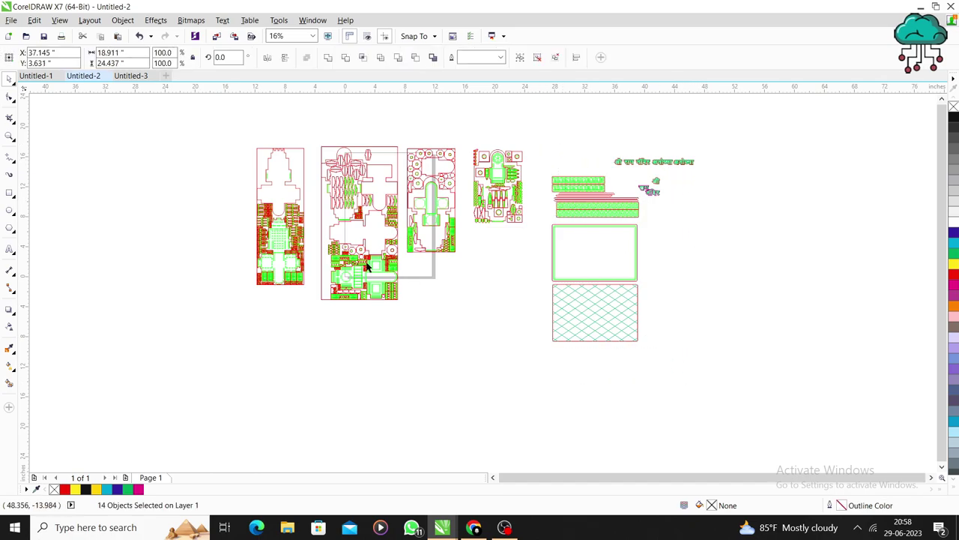
- Cut the 14 selected objects from Untitled-2 and paste them into Untitled-3
key("ctrl+x")
left_click(131, 76)
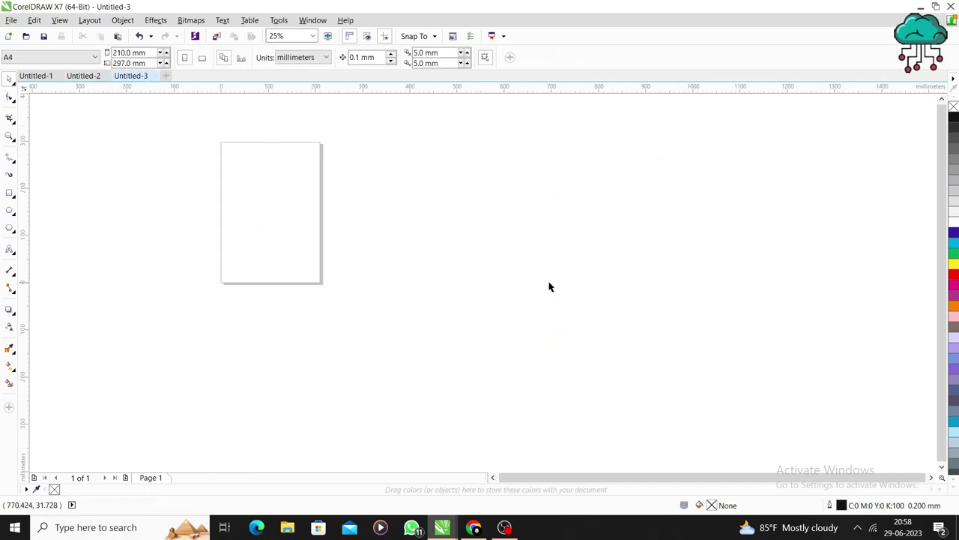
key("ctrl+v")
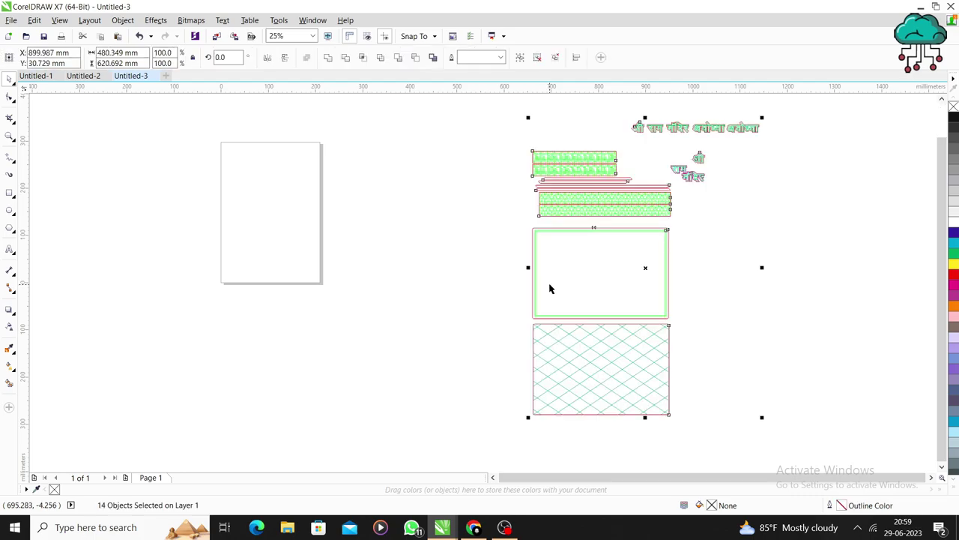
left_click(516, 217)
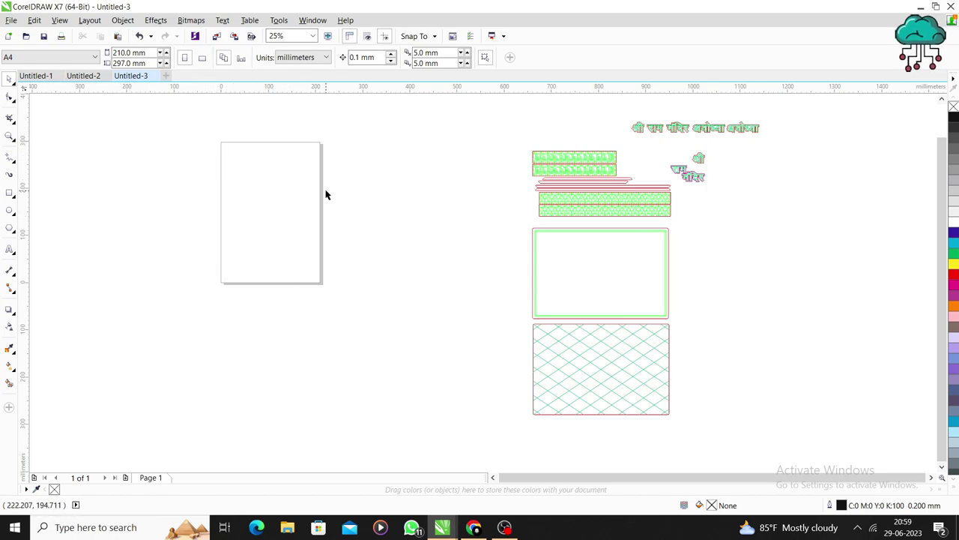
- Set the page size of Untitled-3 to A3
left_click(82, 60)
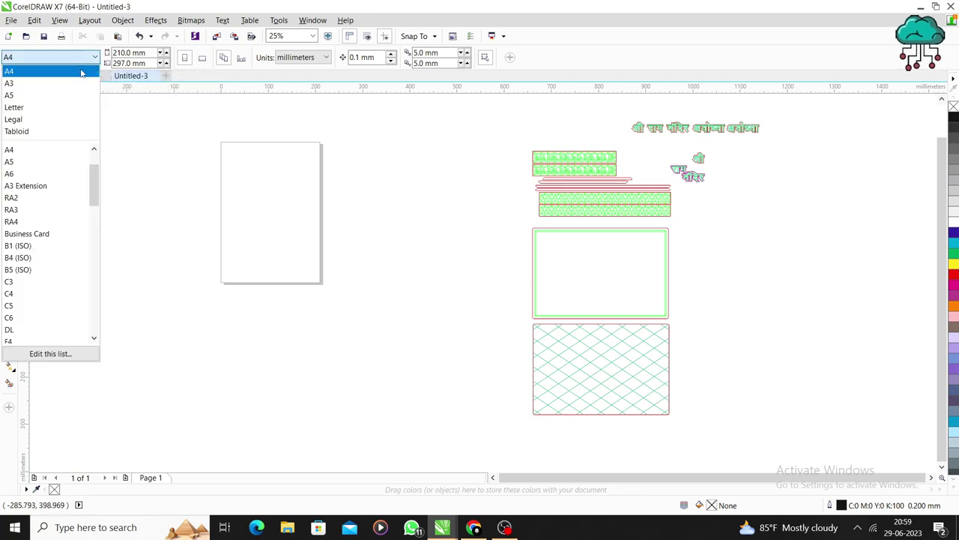
left_click(84, 83)
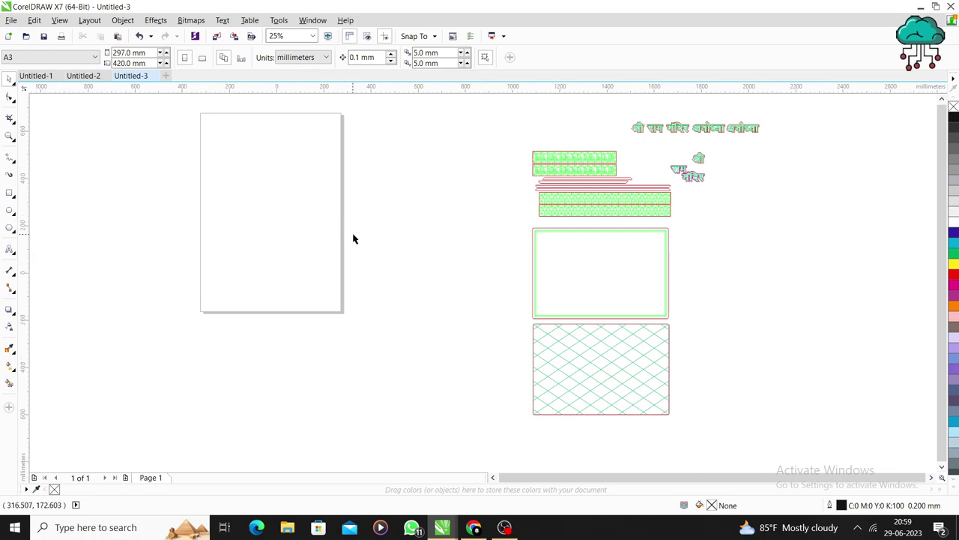
scroll(346, 247, "down", 2)
scroll(250, 212, "up", 2)
scroll(407, 242, "down", 2)
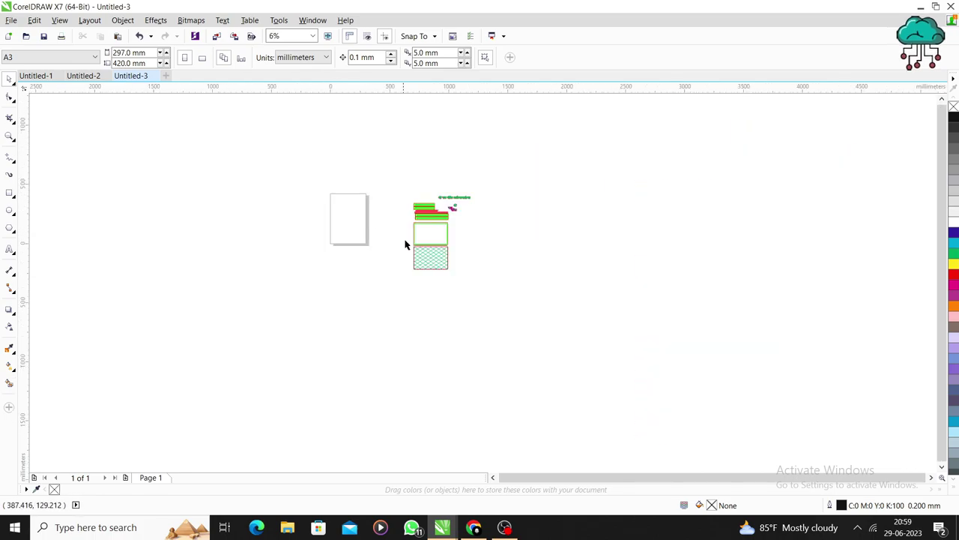
scroll(412, 245, "up", 4)
left_click_drag(391, 158, 577, 264)
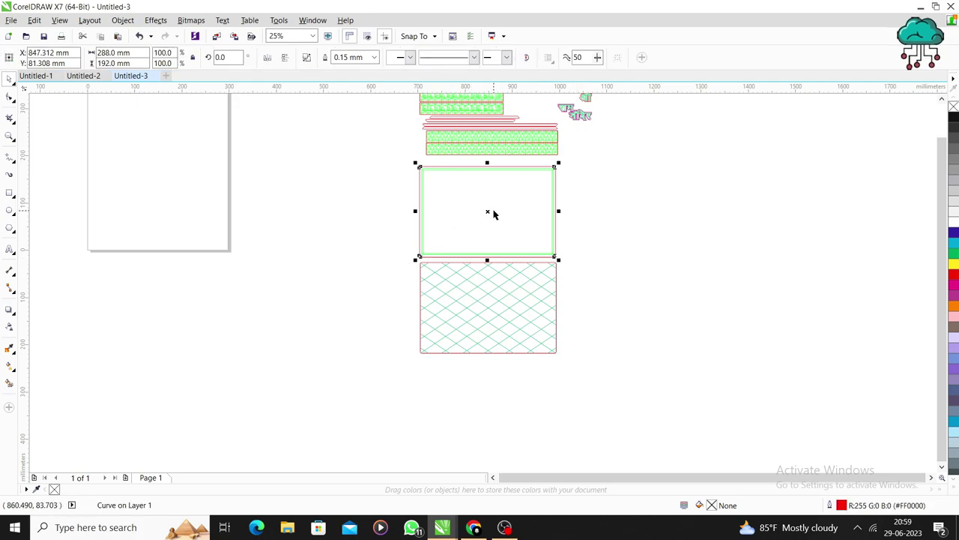
left_click_drag(488, 212, 586, 259)
left_click_drag(488, 212, 176, 171)
key("ctrl+z")
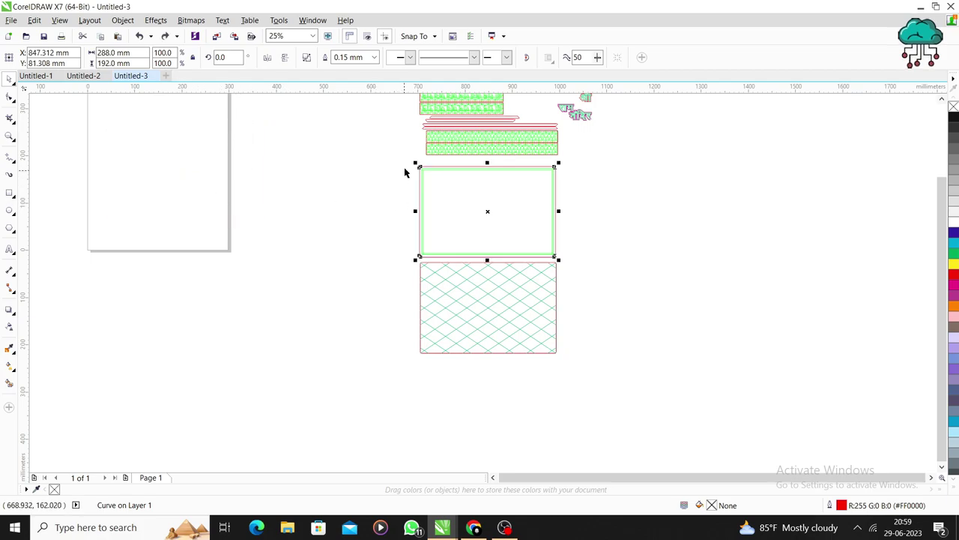
- Ungroup the pasted group that holds the green border lines and the decorative strips
left_click(407, 172)
left_click(426, 169)
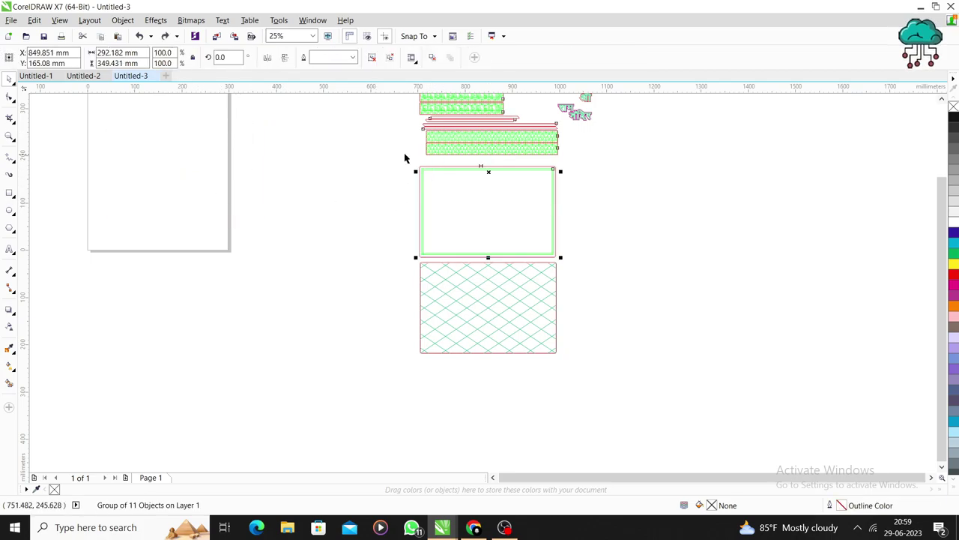
left_click(373, 58)
- Move the complete red-and-green bordered panel onto the upper half of the A3 page, centred at about X 149 mm, Y 321 mm
left_click_drag(414, 164, 569, 260)
left_click_drag(493, 210, 155, 143)
scroll(268, 277, "down", 1)
scroll(207, 180, "up", 2)
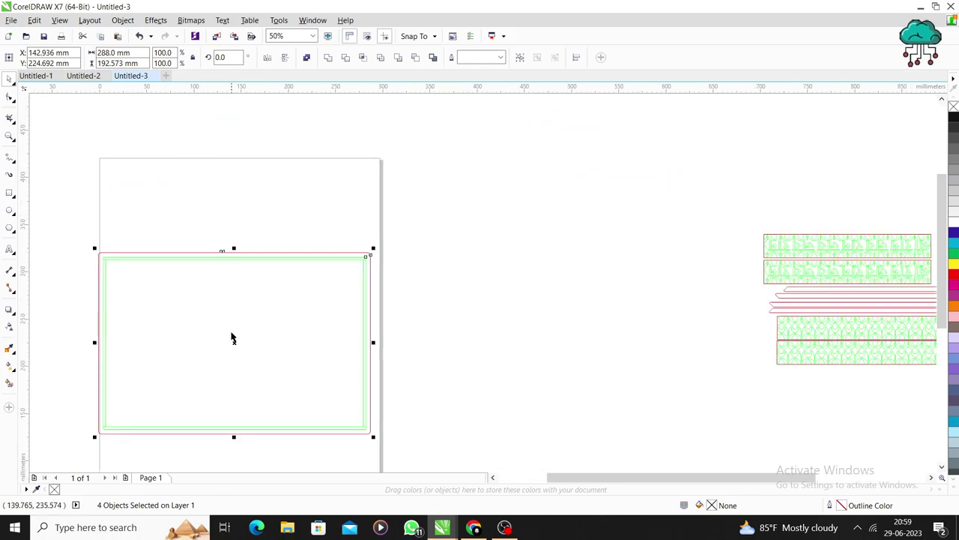
left_click_drag(235, 342, 241, 255)
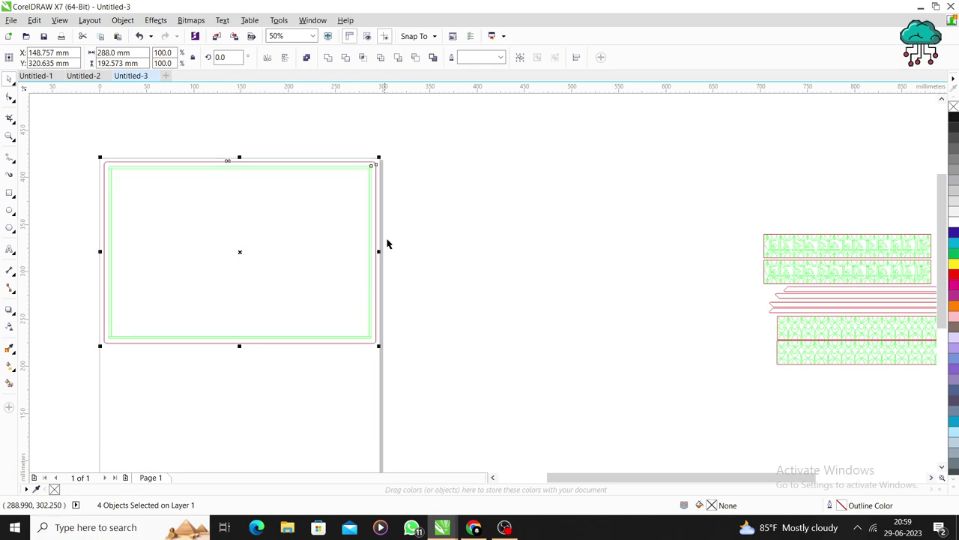
left_click(353, 232)
- Move the diamond-lattice panel with its red outline onto the lower half of the page, centred at about X 147 mm, Y 104 mm
scroll(498, 260, "down", 1)
mouse_move(562, 408)
left_mouse_down()
mouse_move(683, 467)
mouse_move(691, 438)
left_mouse_up()
mouse_move(607, 381)
left_mouse_down()
mouse_move(317, 302)
mouse_move(277, 274)
left_mouse_up()
left_click(450, 274)
- Pull the four thin red strips out from between the patterned bands and set them aside in the empty area beside the page
scroll(571, 196, "up", 1)
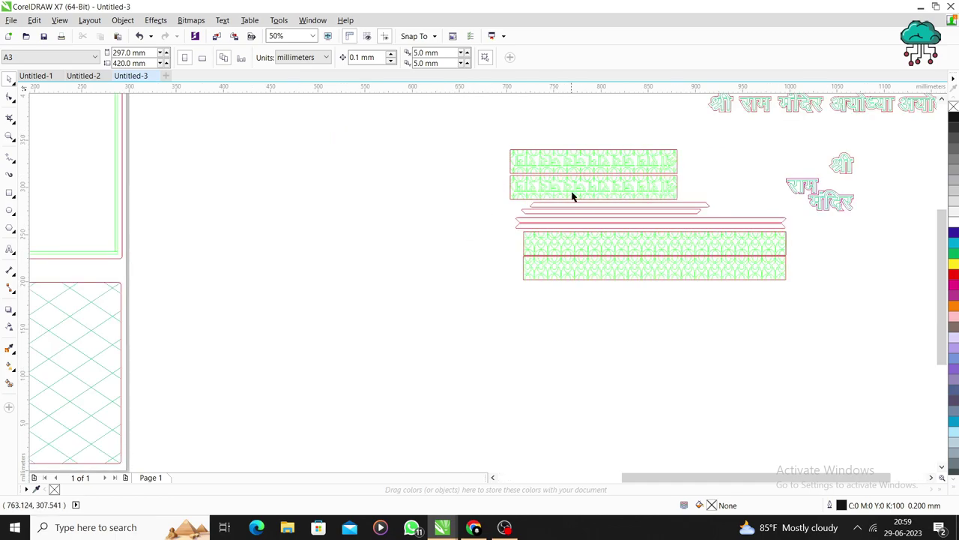
left_click_drag(487, 201, 790, 232)
mouse_move(650, 217)
left_mouse_down()
mouse_move(100, 303)
mouse_move(229, 265)
left_mouse_up()
scroll(387, 233, "down", 2)
scroll(296, 281, "up", 2)
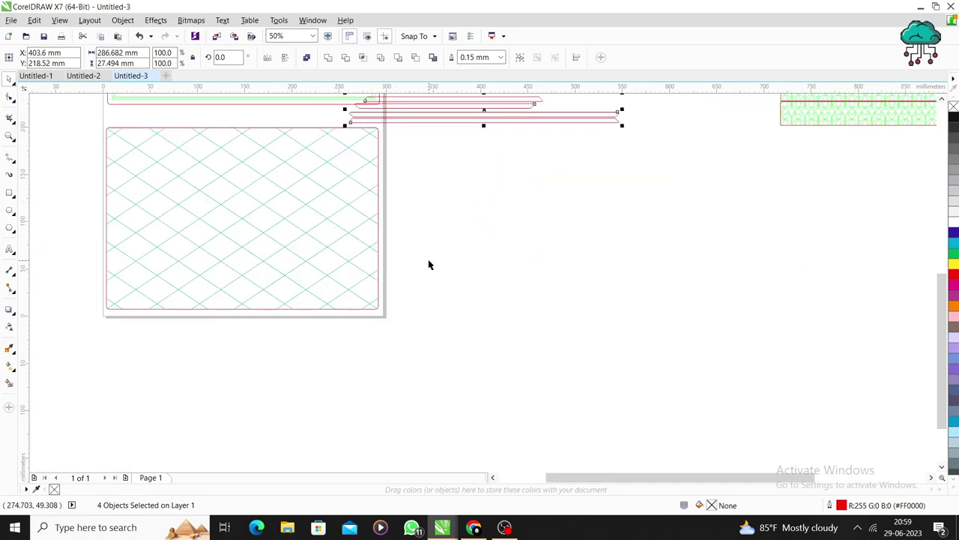
scroll(430, 222, "down", 1)
left_click_drag(472, 192, 581, 223)
scroll(506, 203, "up", 1)
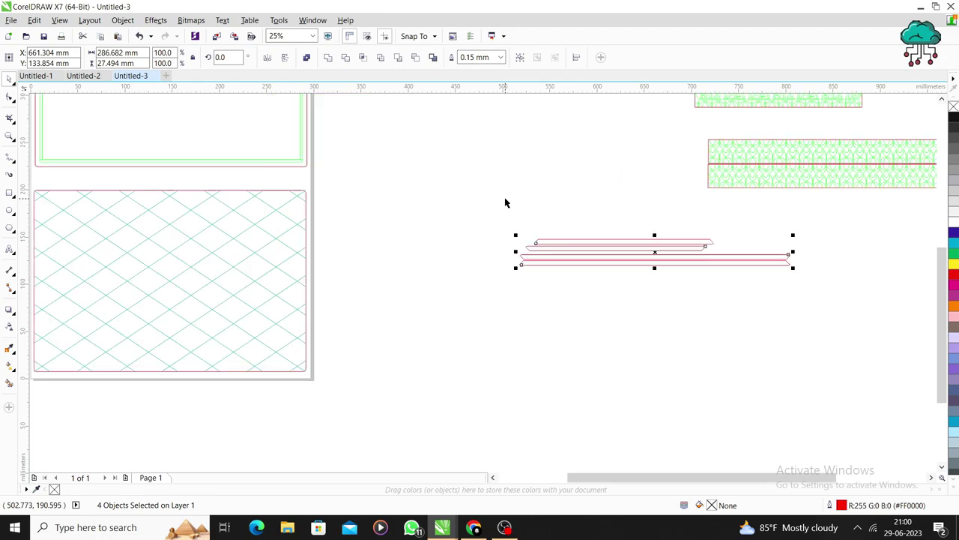
- Move the two shorter red strips into the gap between the bordered panel and the lattice panel
left_click(571, 293)
mouse_move(513, 215)
left_mouse_down()
mouse_move(610, 245)
mouse_move(704, 248)
mouse_move(720, 257)
left_mouse_up()
mouse_move(621, 243)
left_mouse_down()
mouse_move(122, 197)
mouse_move(130, 177)
left_mouse_up()
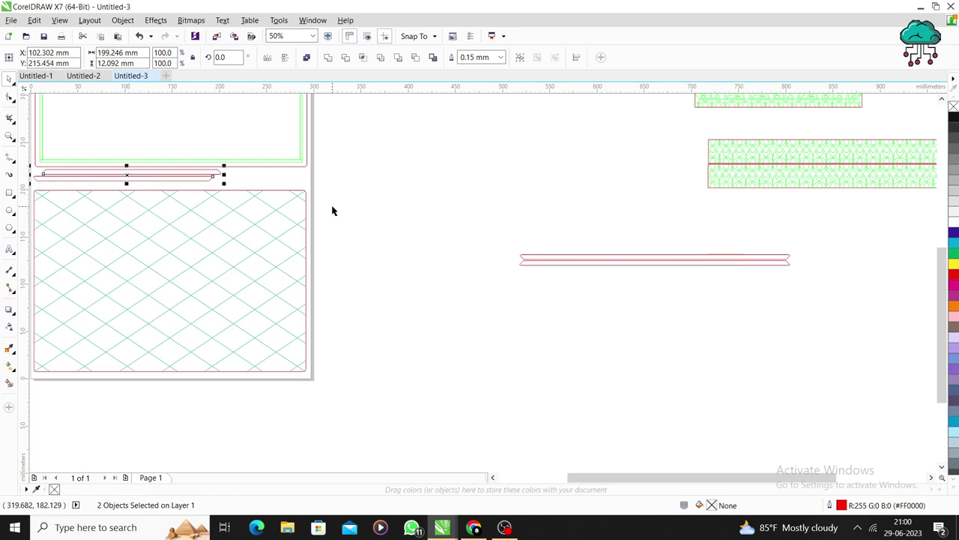
- Nudge the diamond-lattice panel and its outline down to the page's lower edge, to about Y 99 mm
left_click(192, 215)
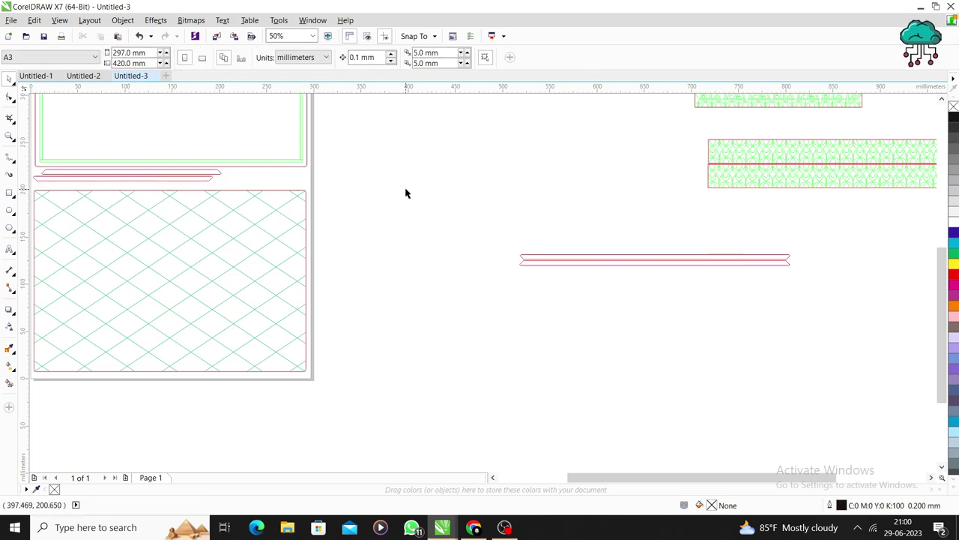
mouse_move(358, 177)
left_mouse_down()
mouse_move(358, 246)
mouse_move(139, 396)
mouse_move(30, 420)
mouse_move(98, 424)
left_mouse_up()
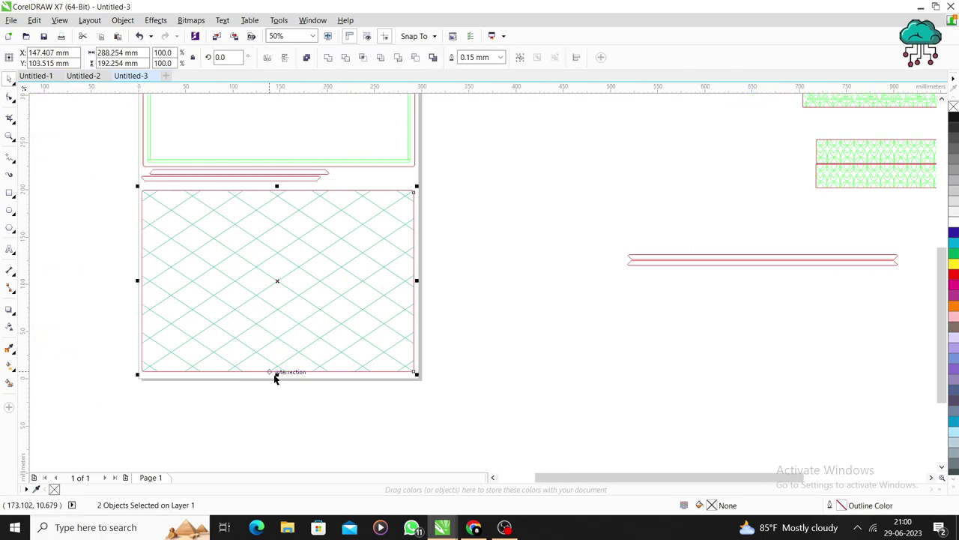
key("Down")
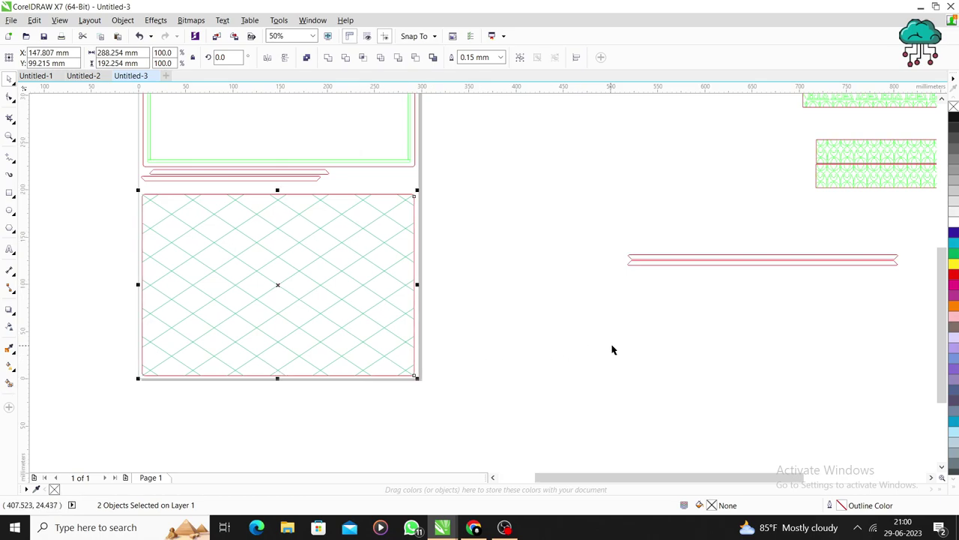
- Place the two longer red strips just above the lattice panel, centred at about X 147 mm, Y 202 mm
left_click_drag(613, 249, 904, 297)
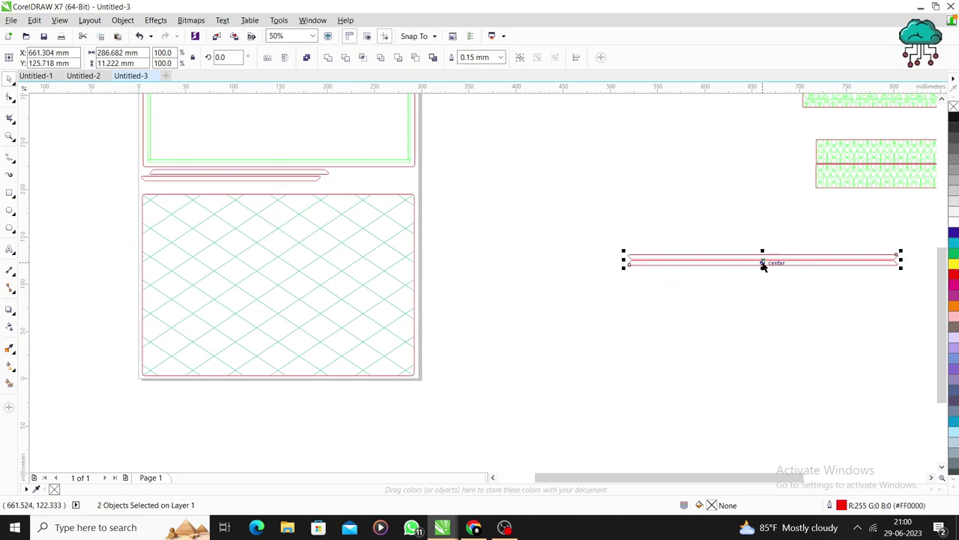
left_click_drag(763, 261, 277, 188)
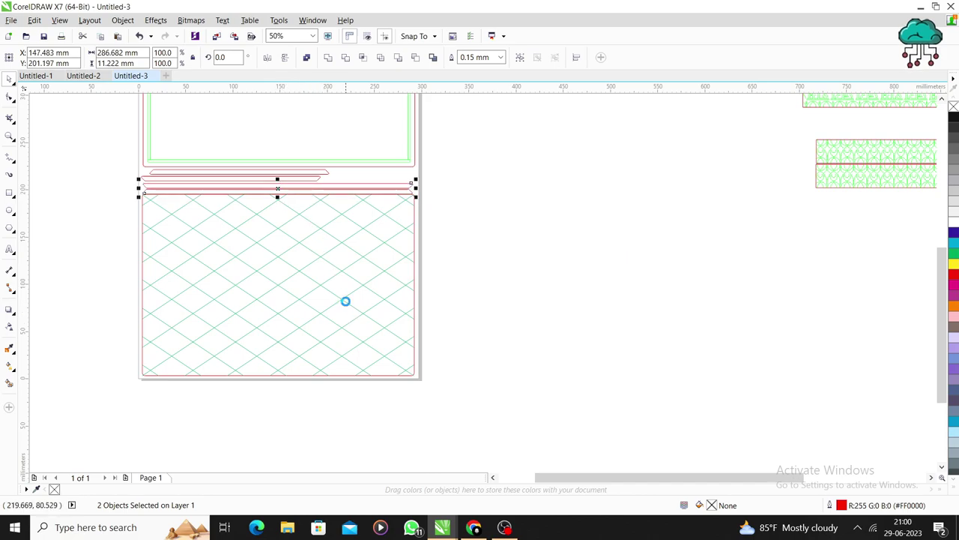
scroll(268, 167, "up", 1)
left_click_drag(333, 221, 503, 228)
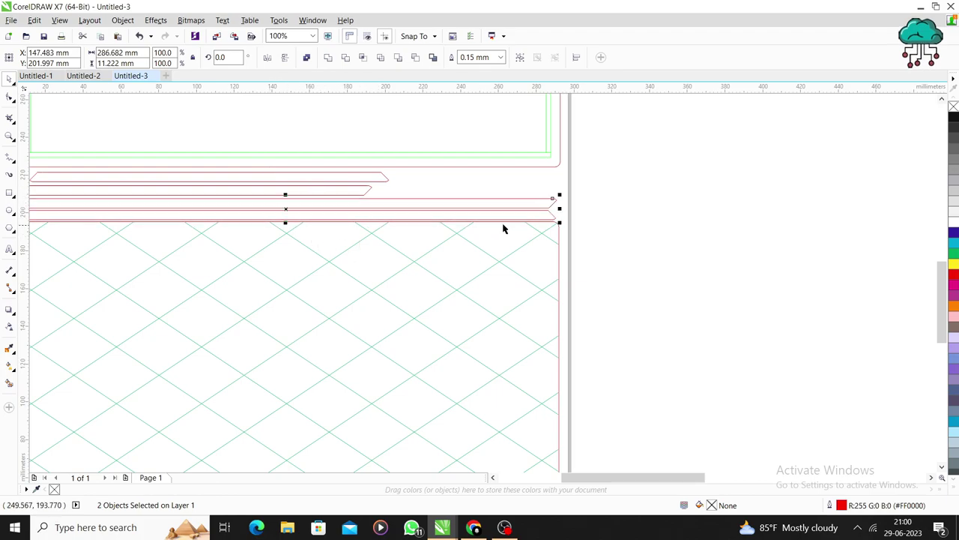
left_click(595, 221)
scroll(602, 210, "down", 1)
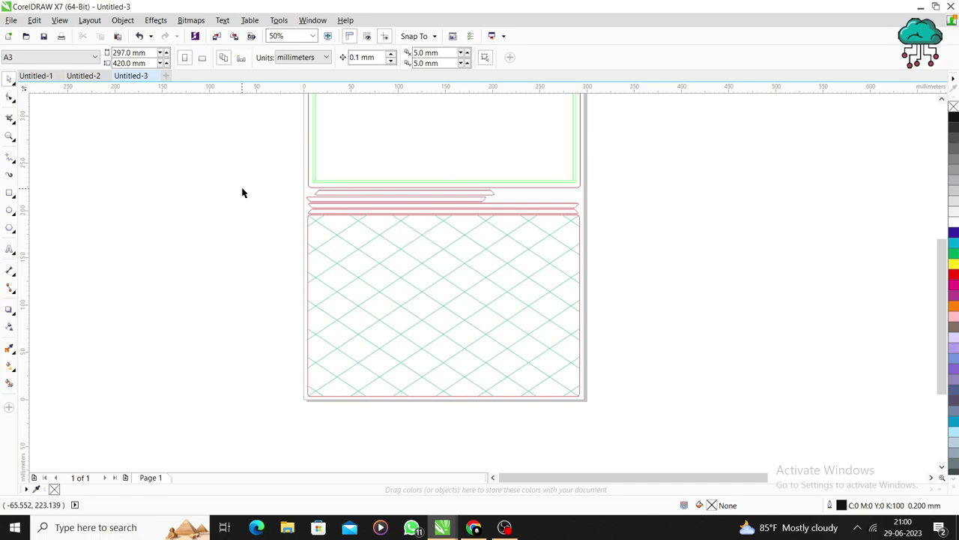
- Cut the leftover patterned bands and lettering from Untitled-3, paste them back into Untitled-2, and return to Untitled-3
scroll(302, 251, "down", 1)
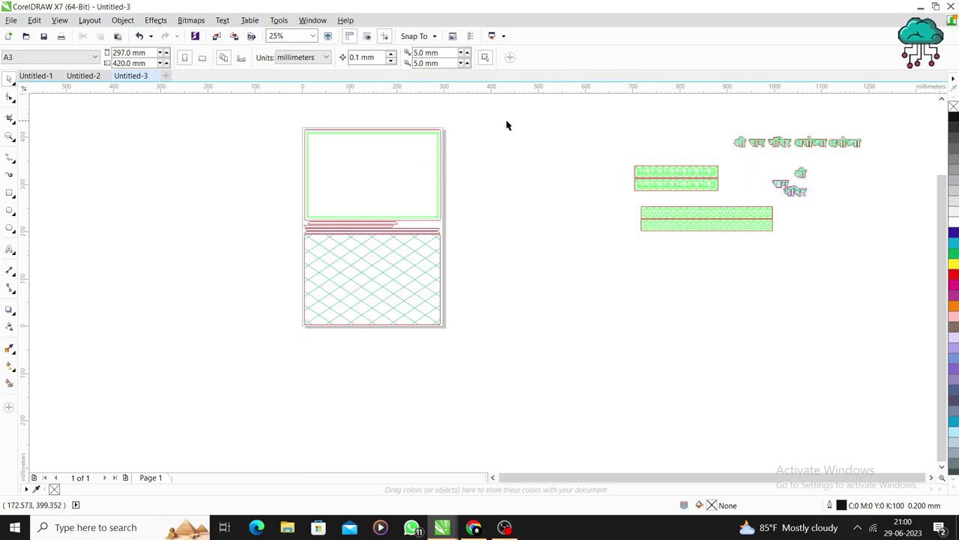
left_click_drag(632, 136, 874, 304)
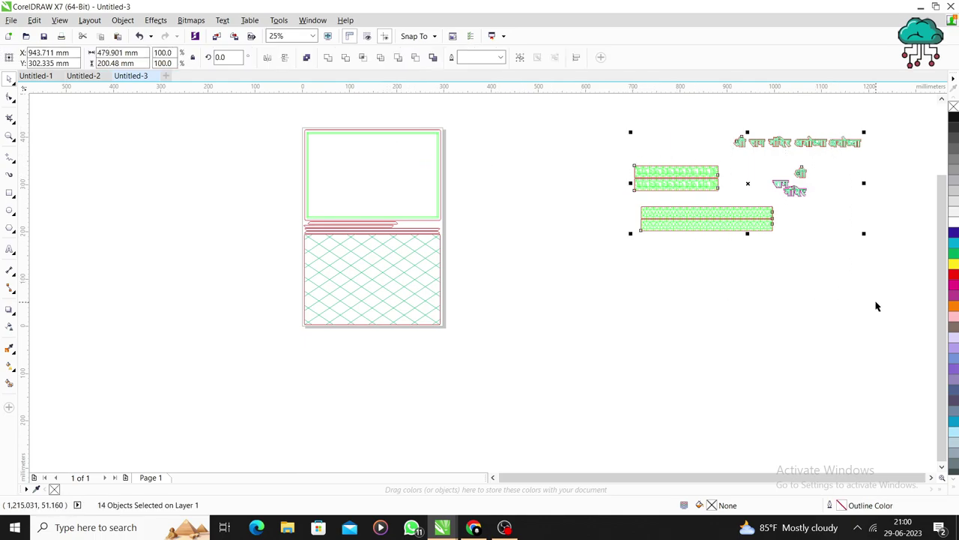
key("ctrl+x")
left_click(83, 76)
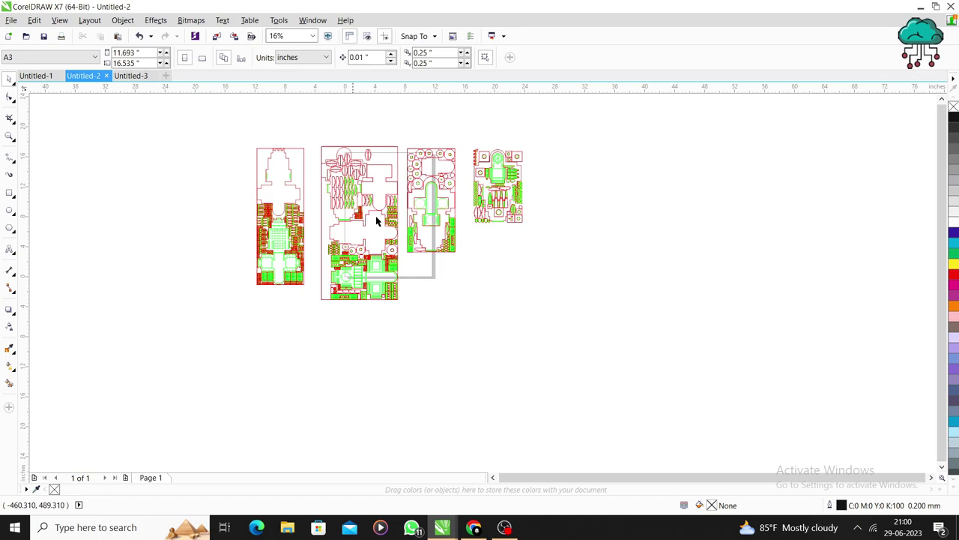
key("ctrl+v")
left_click(613, 274)
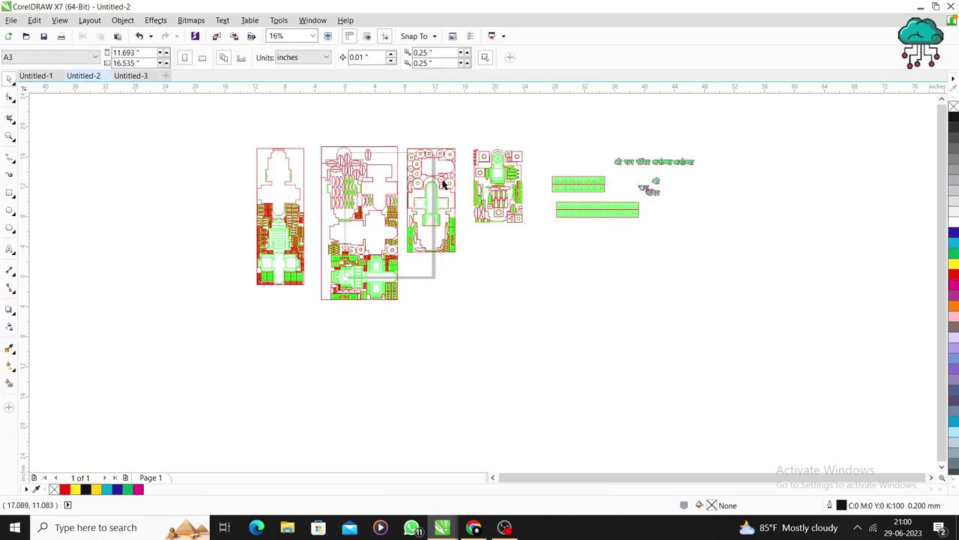
left_click(127, 75)
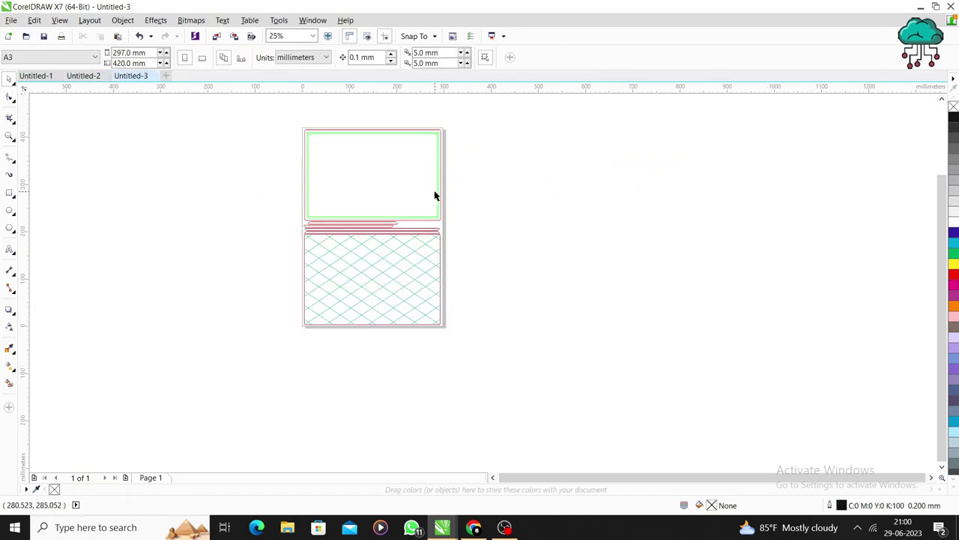
scroll(405, 162, "up", 1)
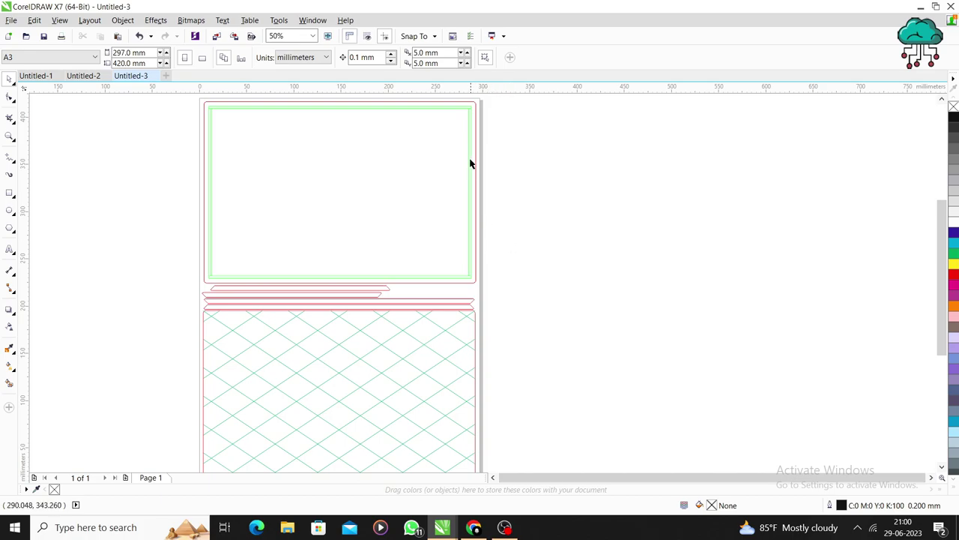
left_click(83, 75)
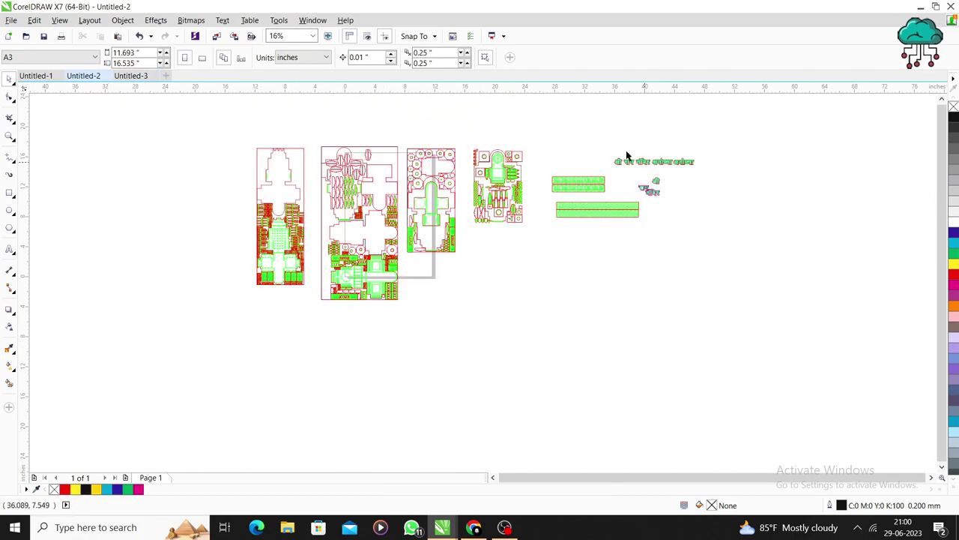
left_click(136, 78)
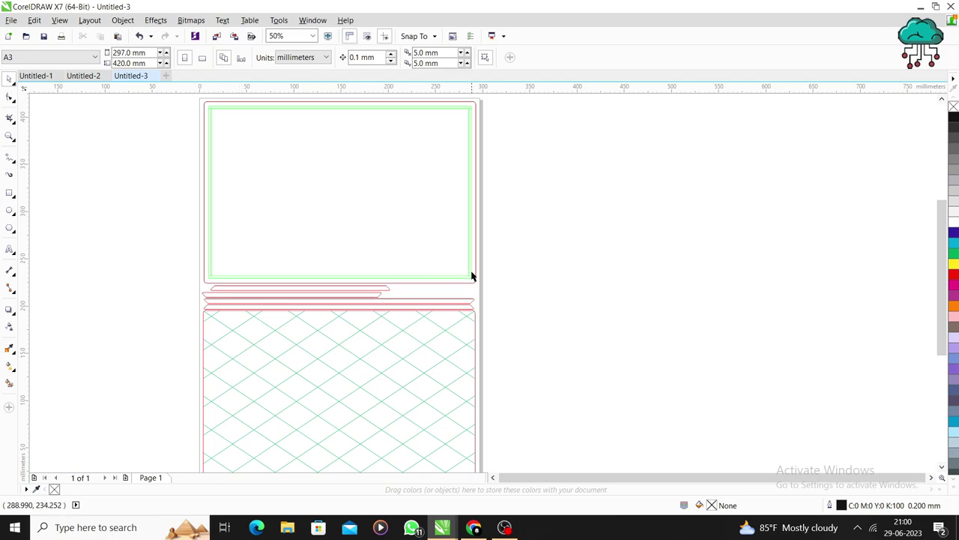
- Combine the green lattice lines and the bordered panel's green inner lines into a single curve
scroll(456, 327, "up", 1)
left_click(456, 320)
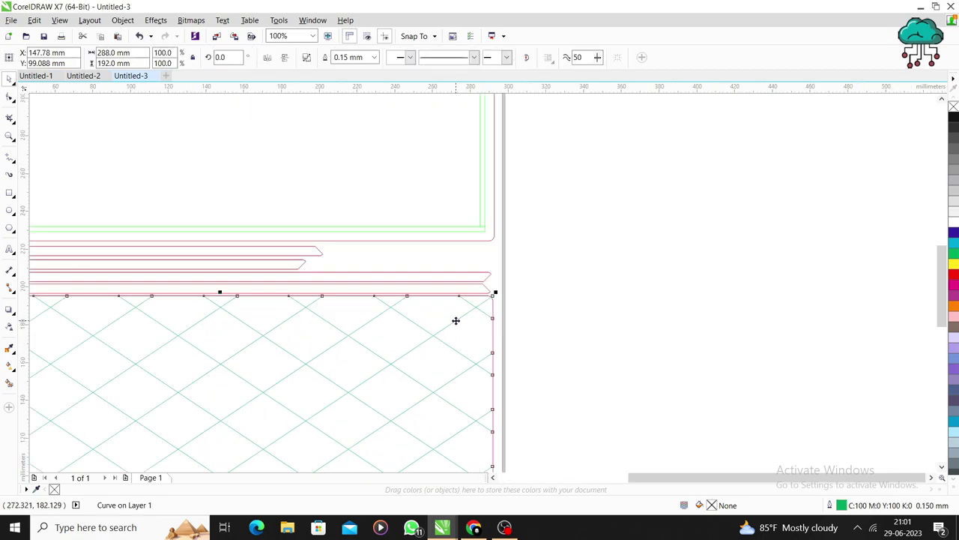
key("Delete")
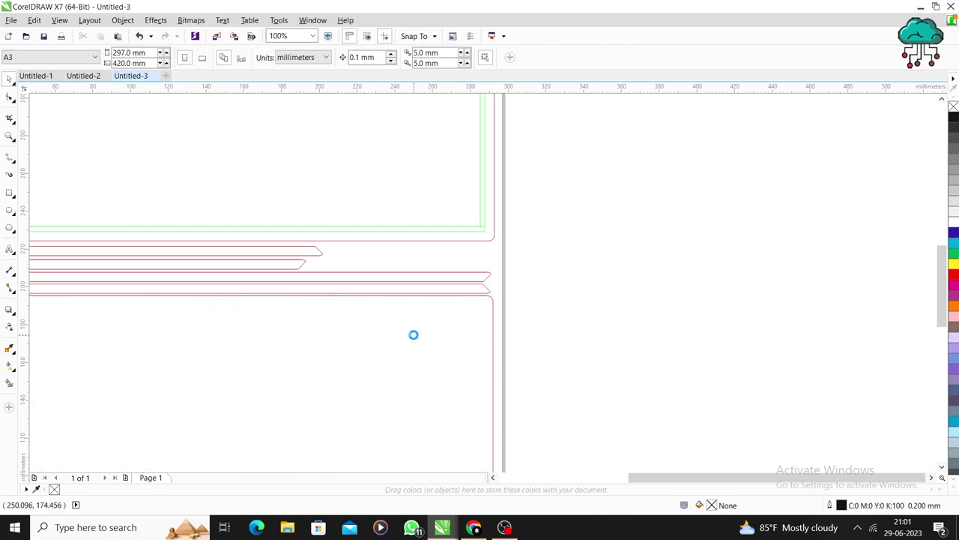
key("ctrl+z")
left_click(480, 218, "shift")
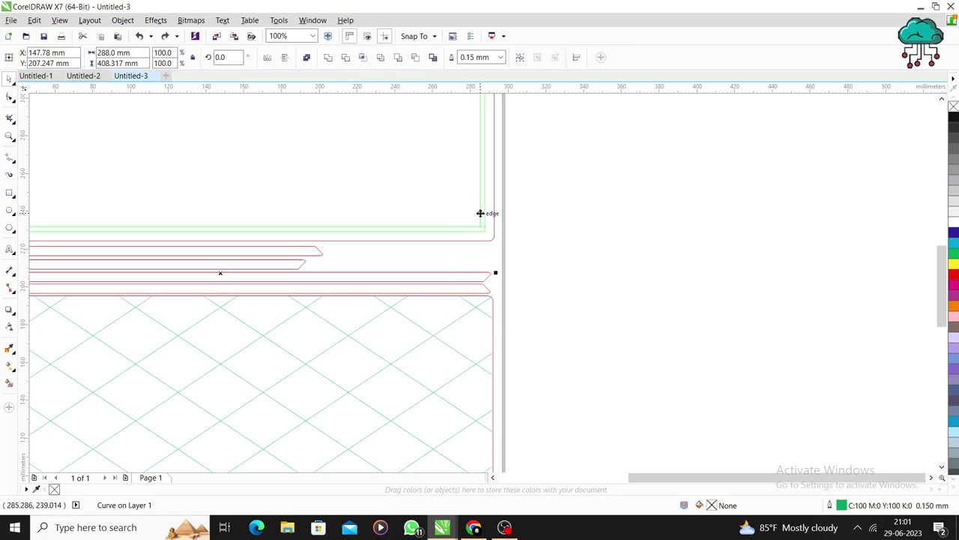
scroll(491, 277, "down", 1)
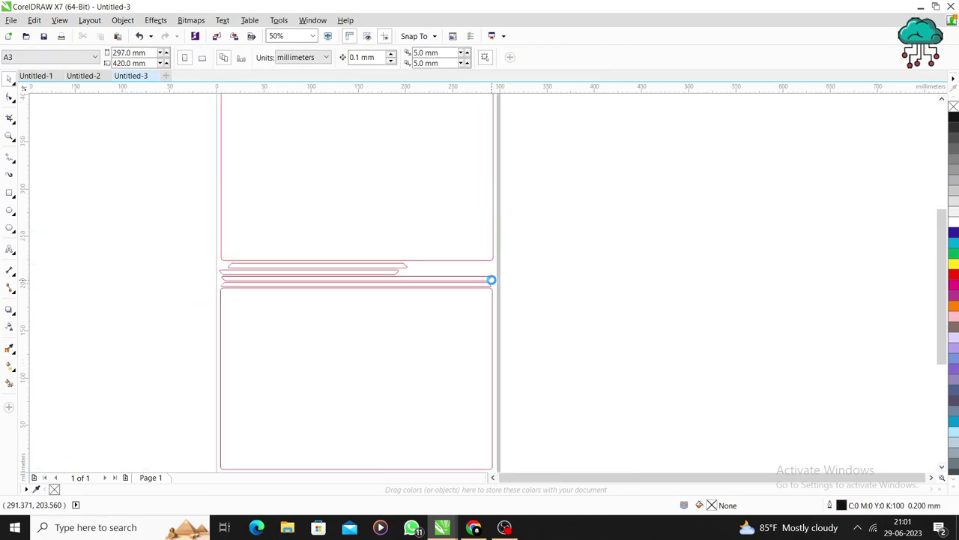
left_click(306, 58)
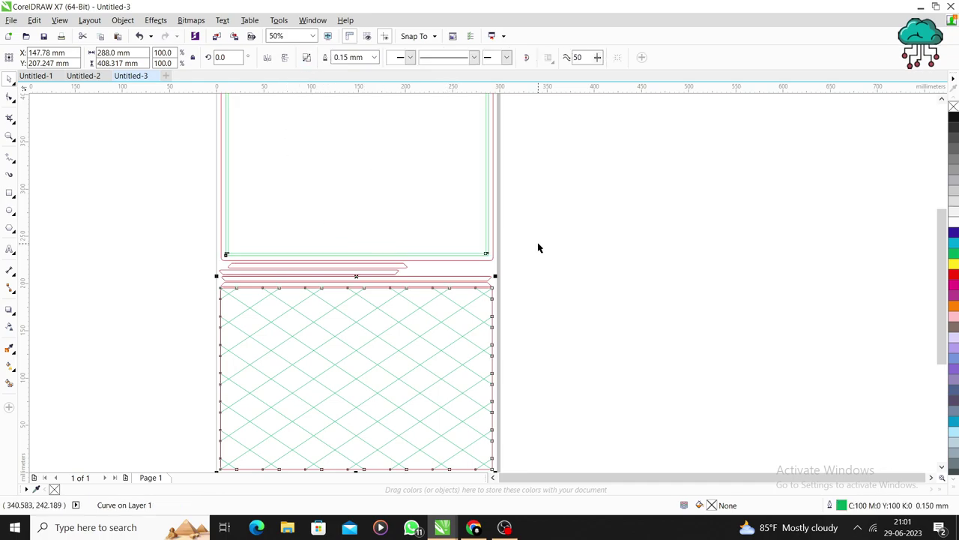
- Combine the red outlines of both panels and the strips into a single curve, keeping the green curve separate
left_click(520, 269)
scroll(520, 269, "down", 1)
left_click_drag(351, 160, 571, 390)
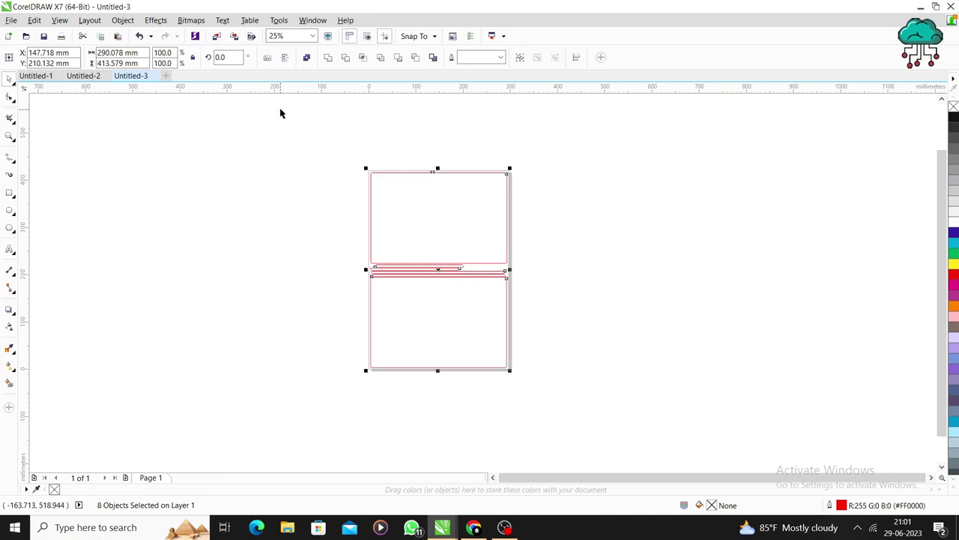
left_click(306, 58)
left_click(421, 283)
key("ctrl+z")
left_click(414, 207)
scroll(386, 182, "up", 1)
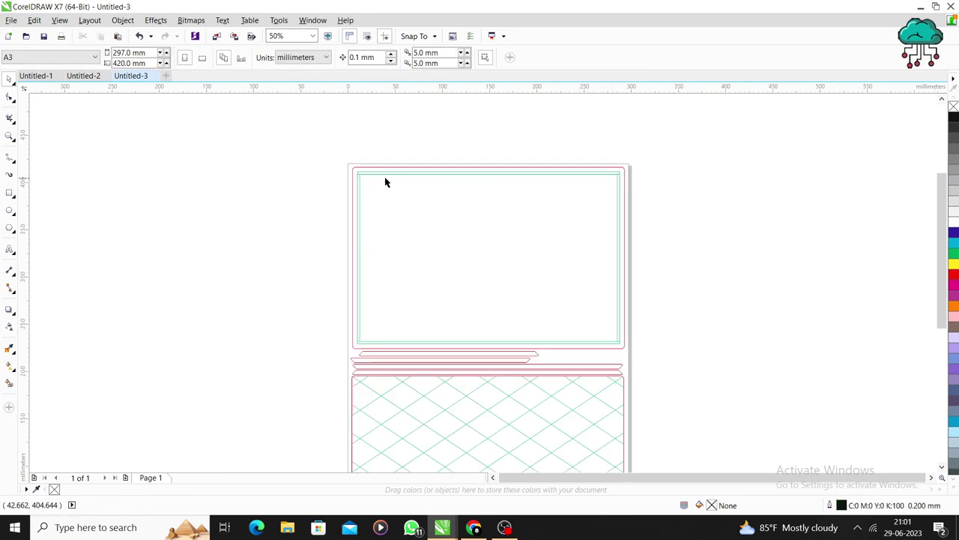
- Delete the green curve to check that the red outlines select as one object, and undo the deletion
left_click(366, 177)
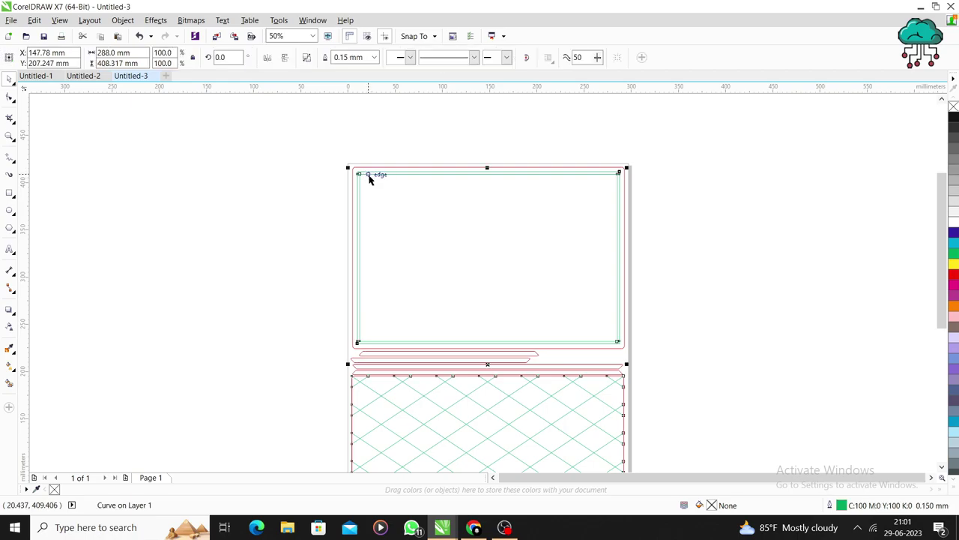
key("Delete")
scroll(349, 172, "down", 1)
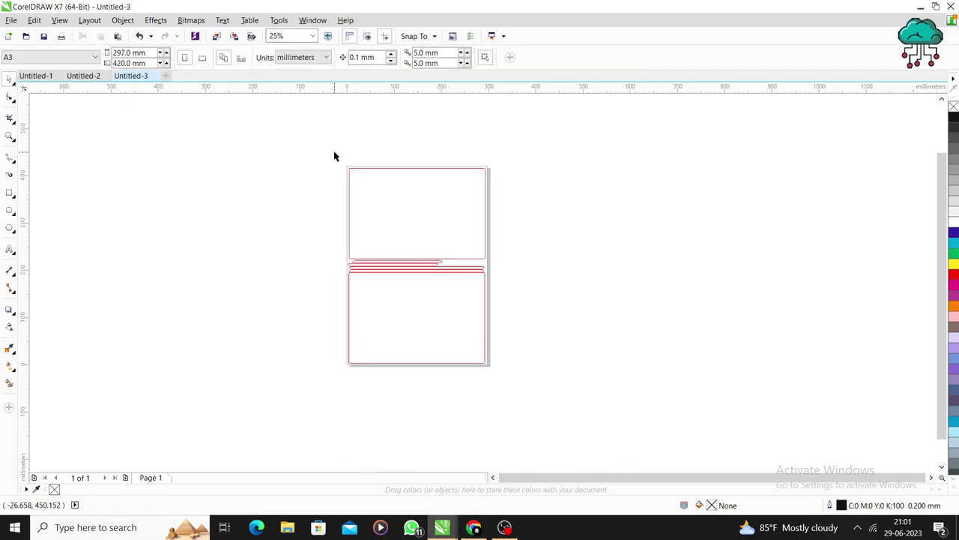
left_click(486, 311)
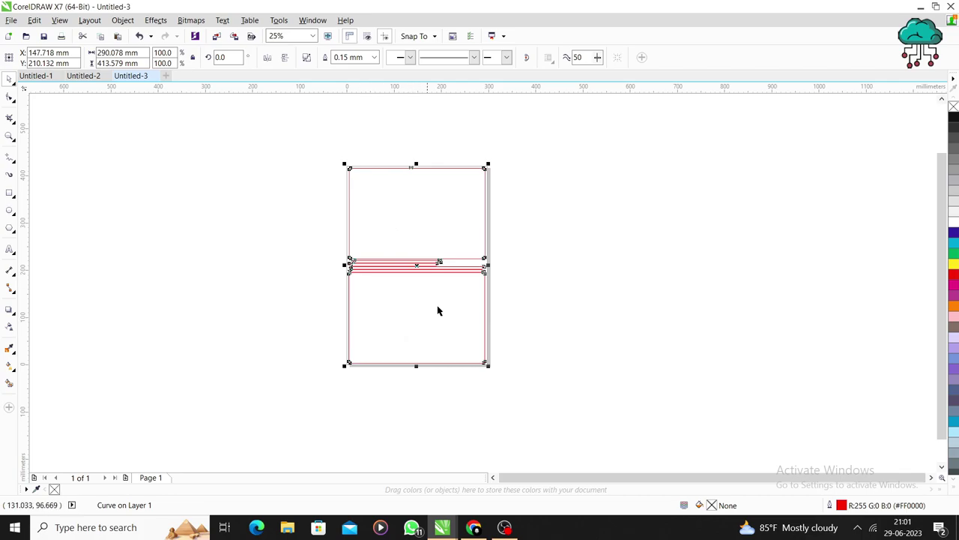
left_click(523, 308)
key("ctrl+z")
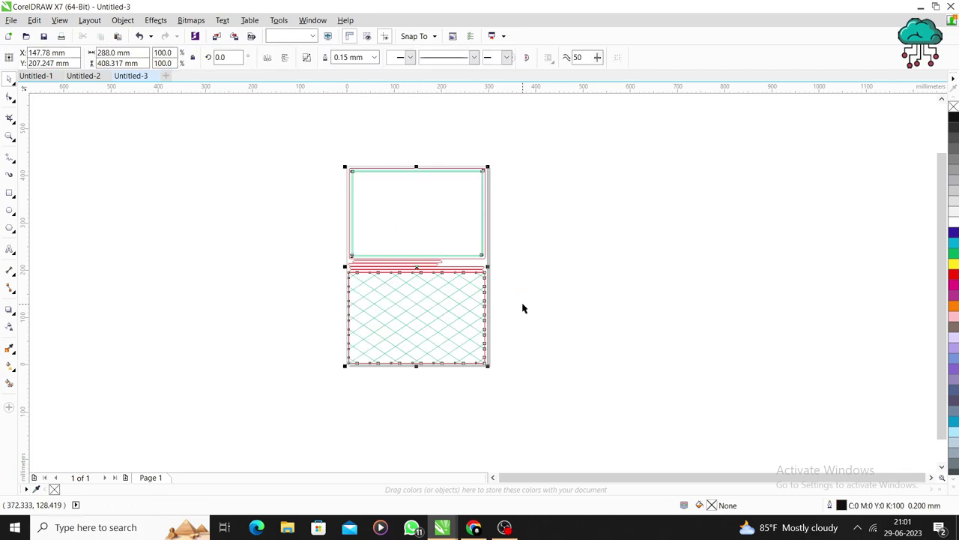
scroll(358, 183, "up", 1)
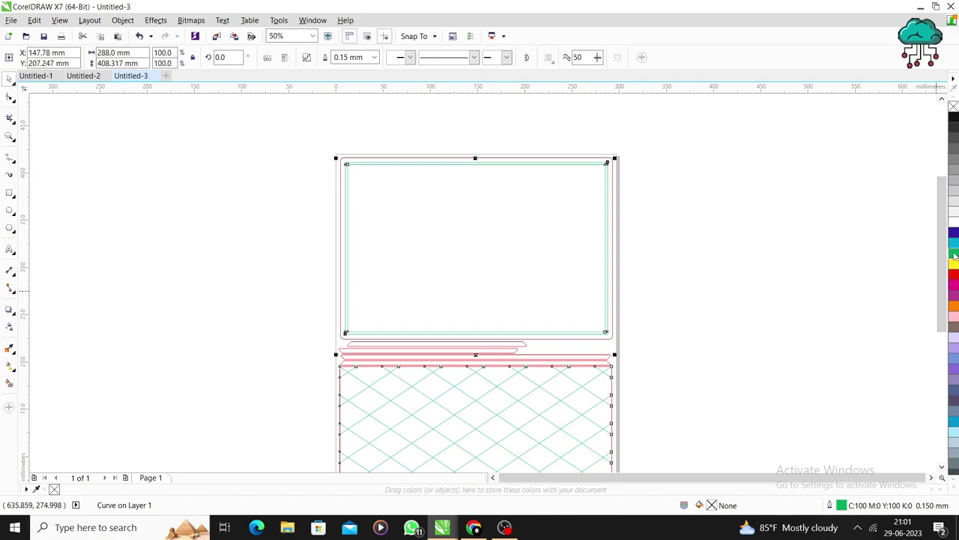
left_click(458, 223)
- Switch the A3 page to landscape and rotate the red and green curves together by 90 degrees
scroll(514, 240, "down", 1)
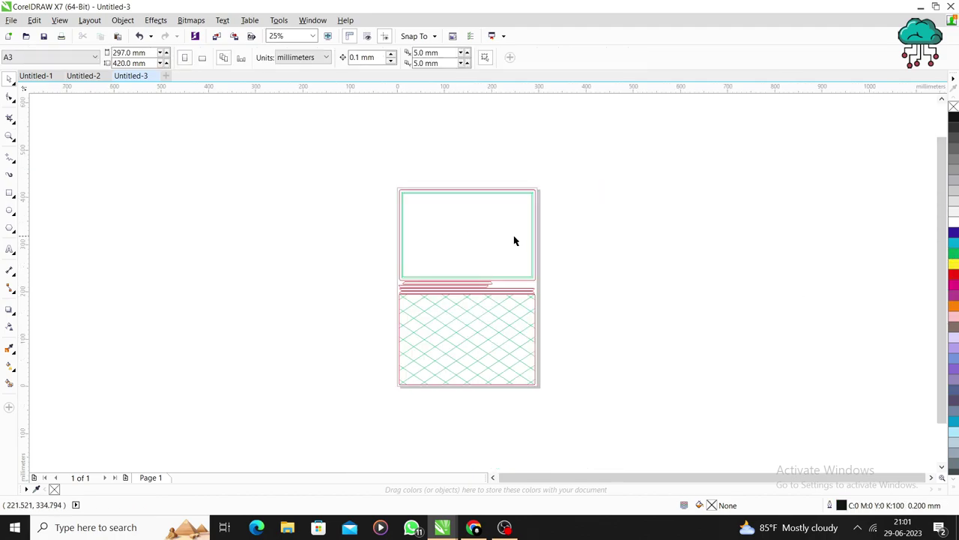
left_click(201, 61)
left_click_drag(353, 154, 604, 392)
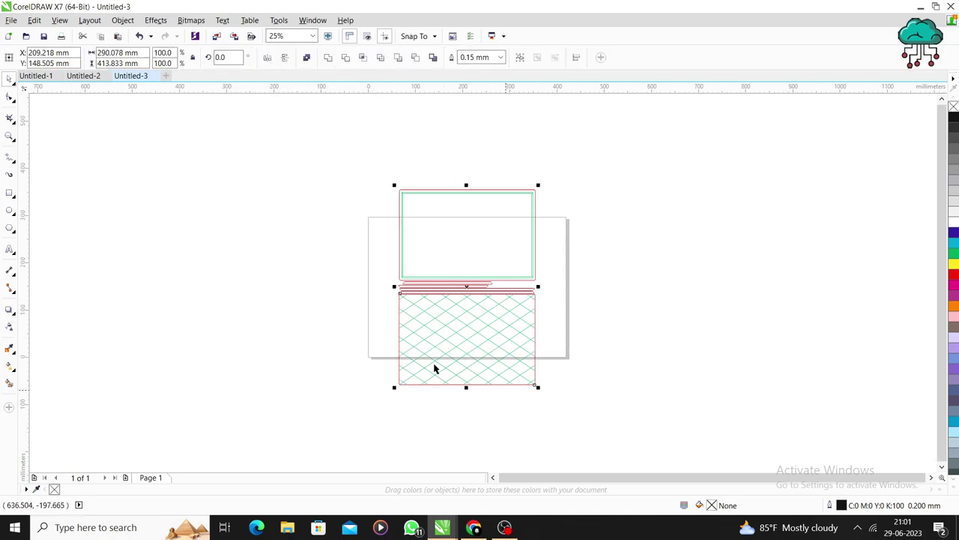
type("9")
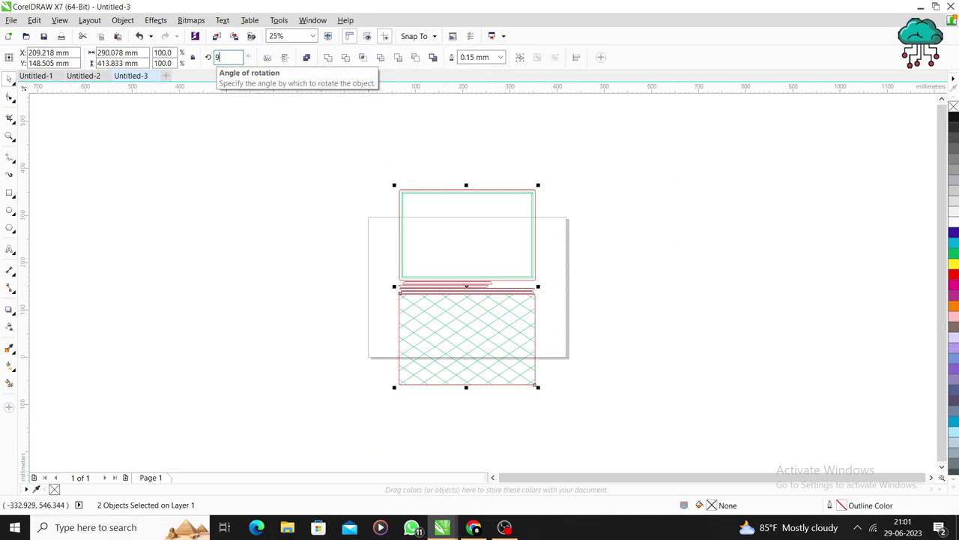
key("Return")
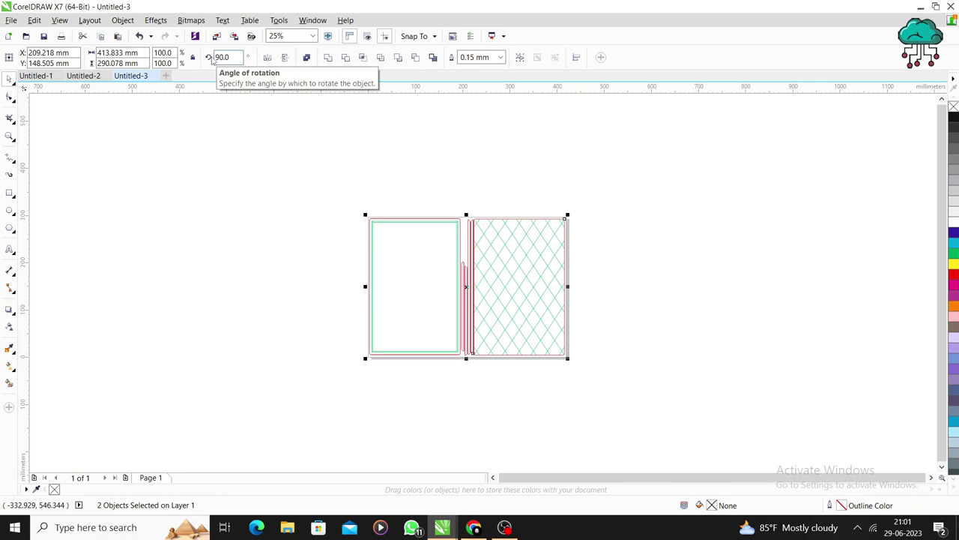
left_click(209, 180)
scroll(492, 310, "up", 2)
scroll(520, 320, "down", 2)
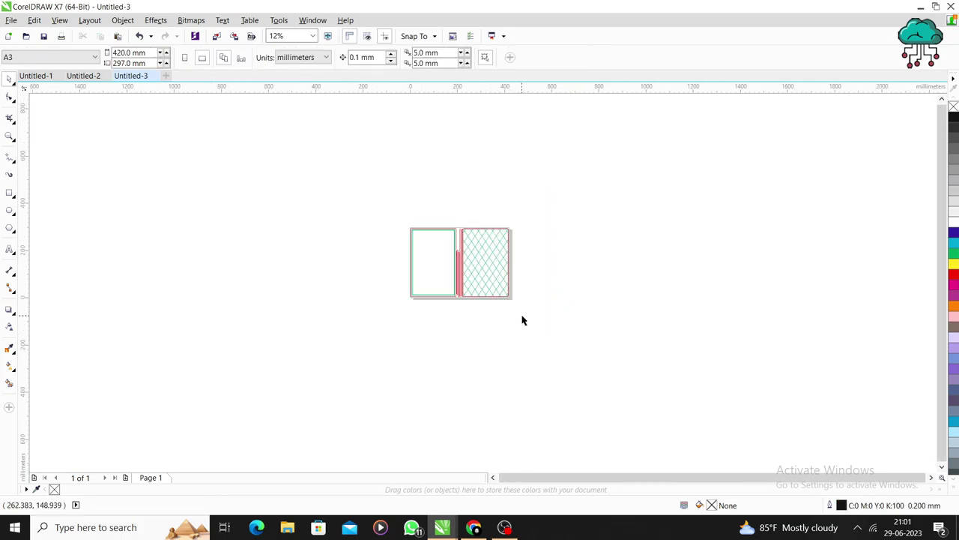
scroll(520, 320, "up", 1)
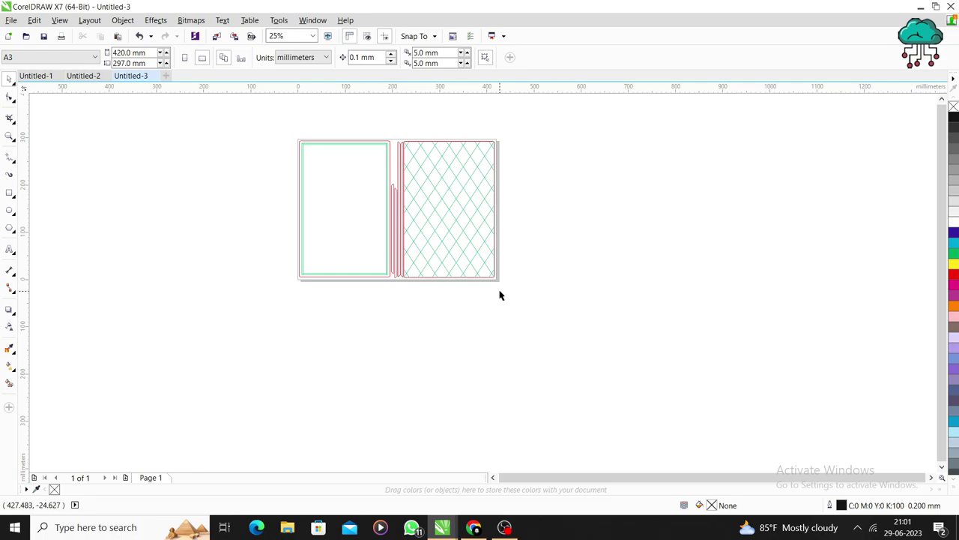
- Delete the green curve and the red curve one at a time to check their separation, undoing each deletion
left_click_drag(287, 135, 570, 356)
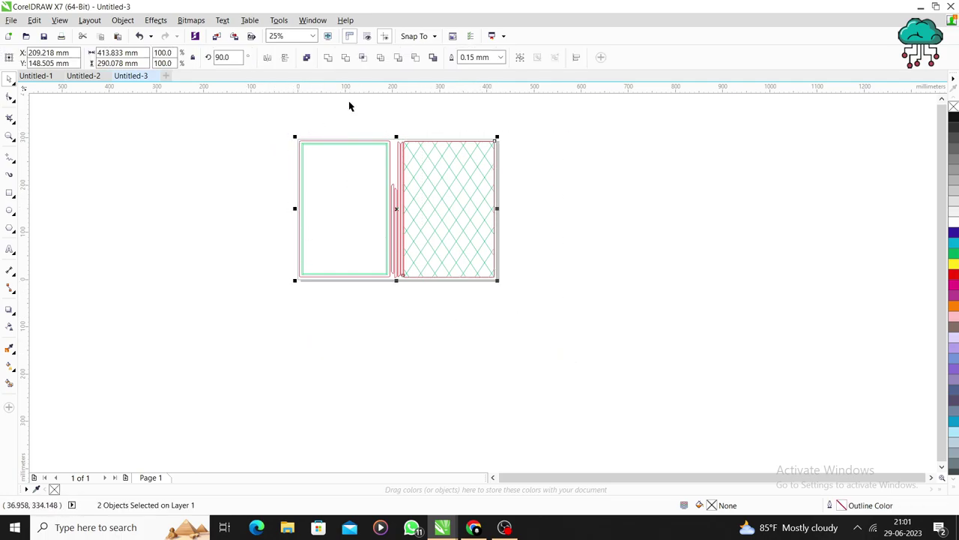
left_click(471, 167)
scroll(403, 180, "up", 1)
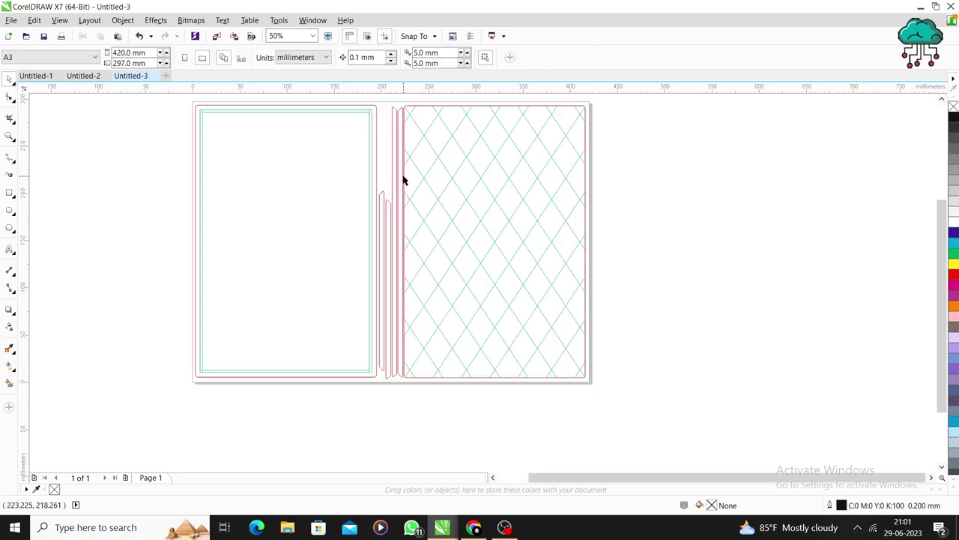
left_click(418, 174)
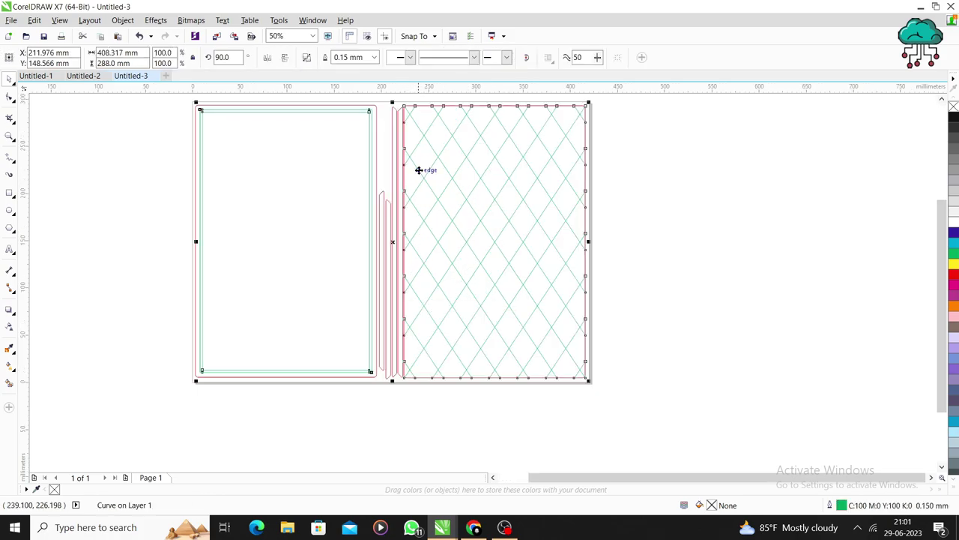
key("Delete")
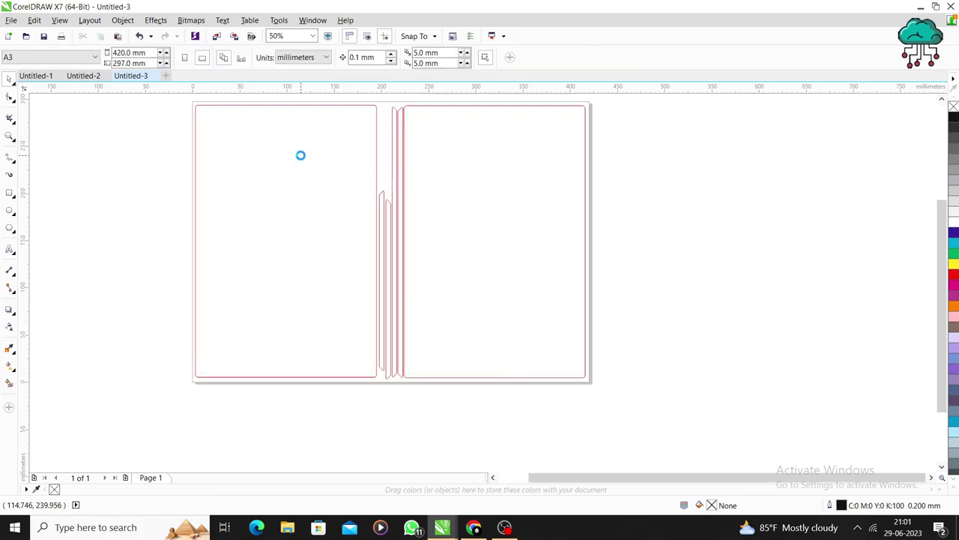
key("ctrl+z")
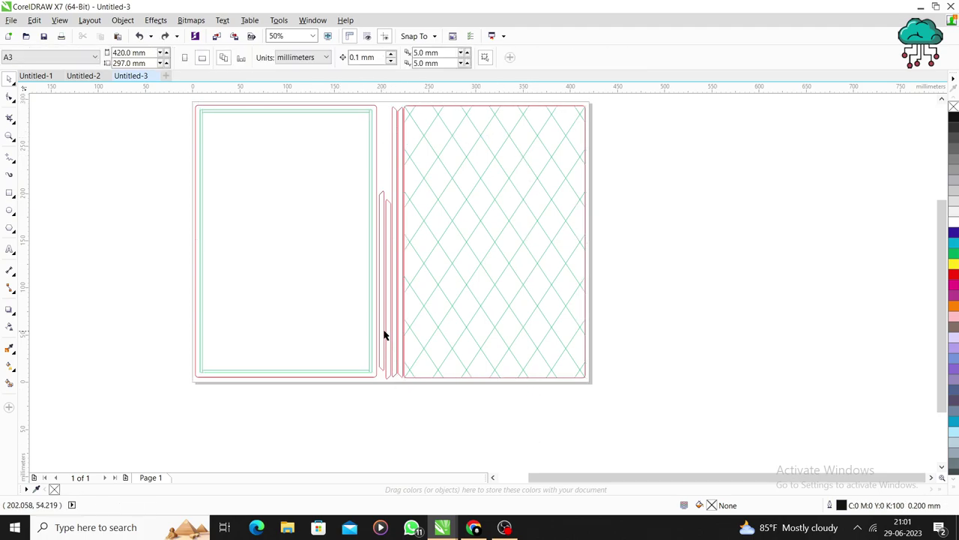
left_click(387, 335)
key("Delete")
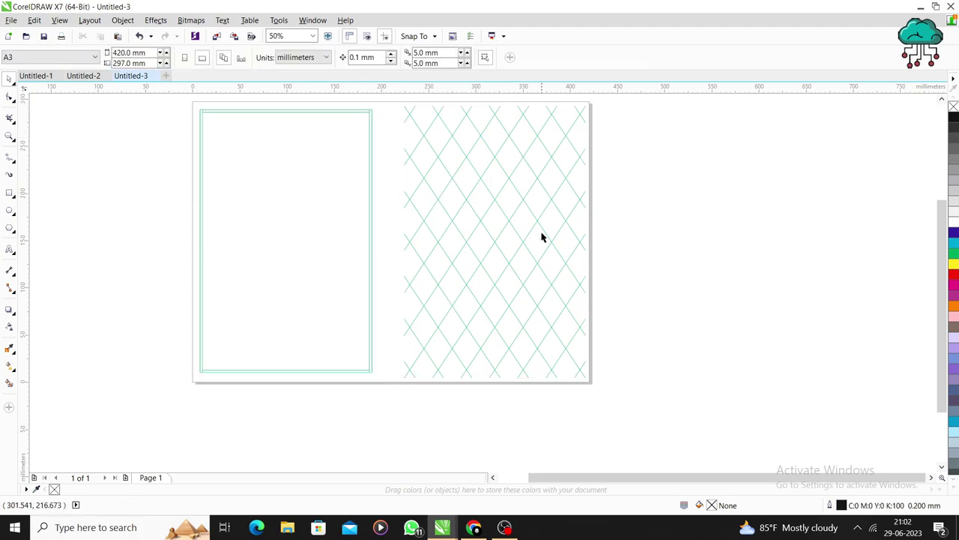
key("ctrl+z")
- Group the red and green curves of the rotated layout, check the group's selection, and deselect it
left_click(648, 219)
scroll(552, 259, "down", 1)
left_click_drag(343, 172, 668, 368)
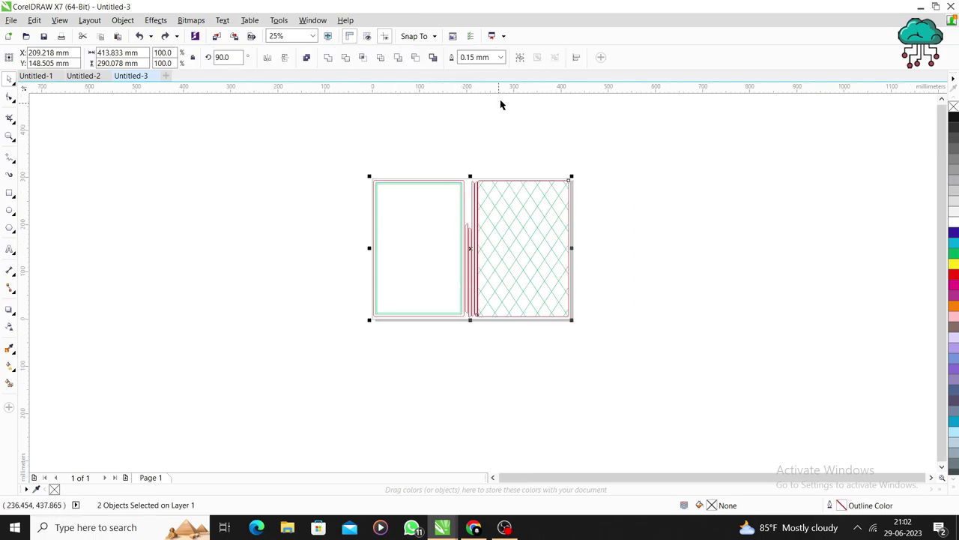
left_click(522, 61)
left_click(522, 146)
left_click_drag(349, 165, 599, 347)
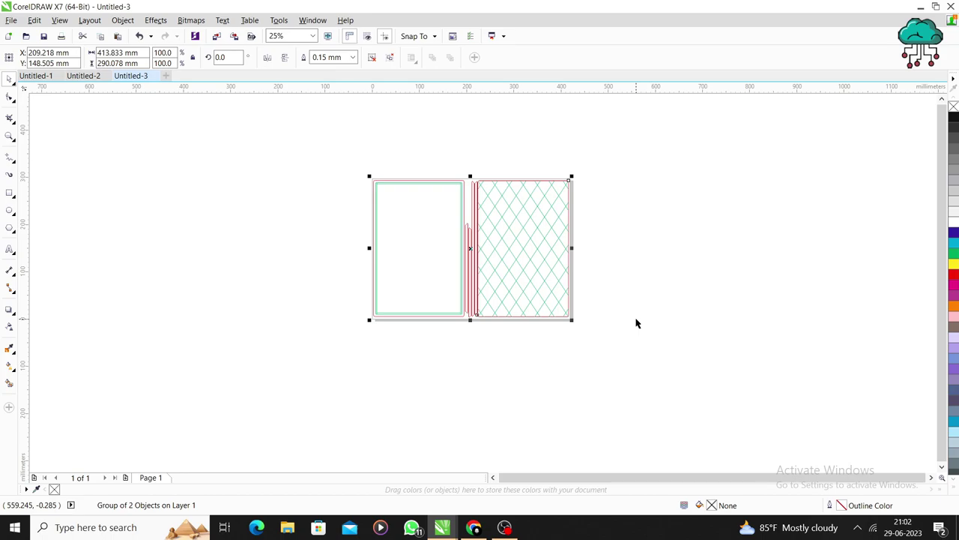
scroll(491, 198, "up", 3)
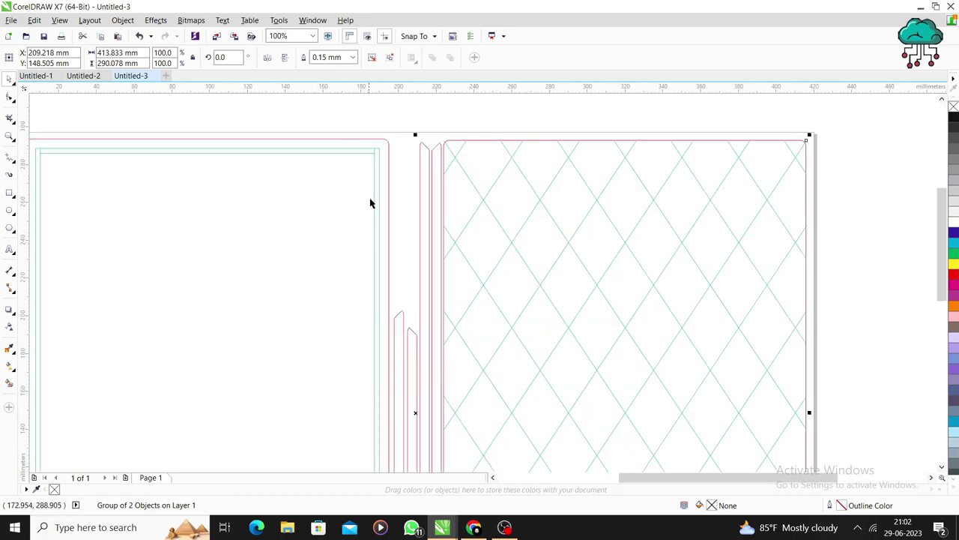
scroll(418, 177, "down", 2)
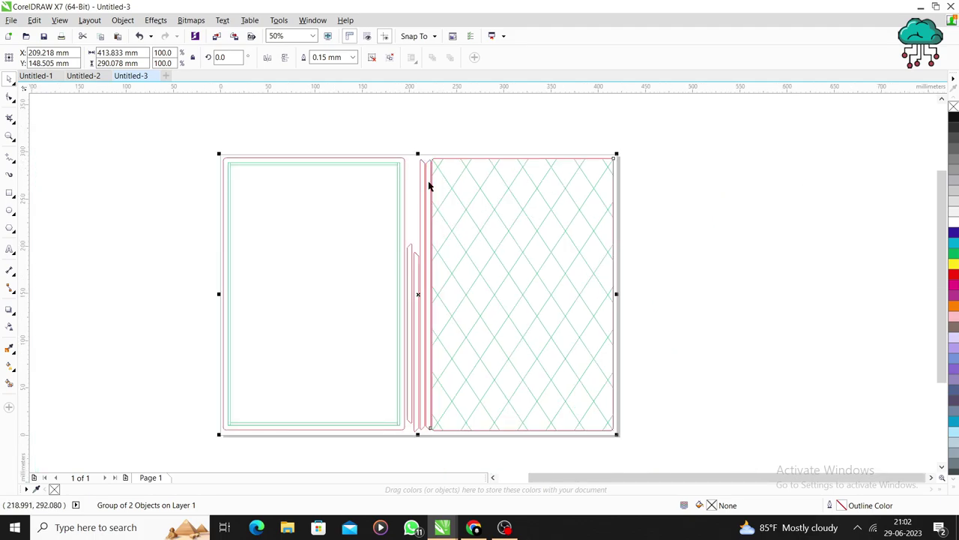
left_click(724, 177)
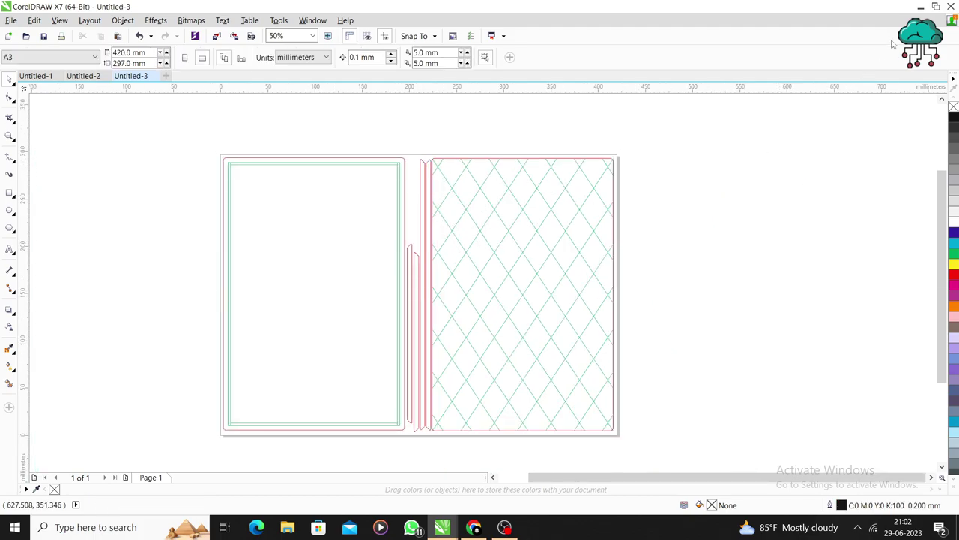
- Switch to Cutmachine, open its drawing workspace with the Import function, and dismiss the Import text and image dialog
left_click(921, 6)
right_click(704, 102)
left_click(724, 136)
right_click(643, 99)
left_click(684, 140)
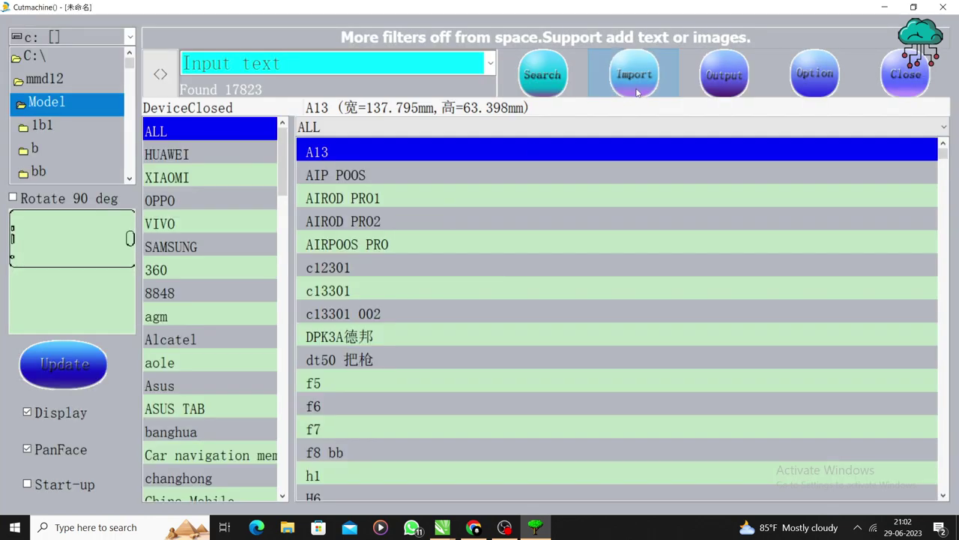
left_click(636, 91)
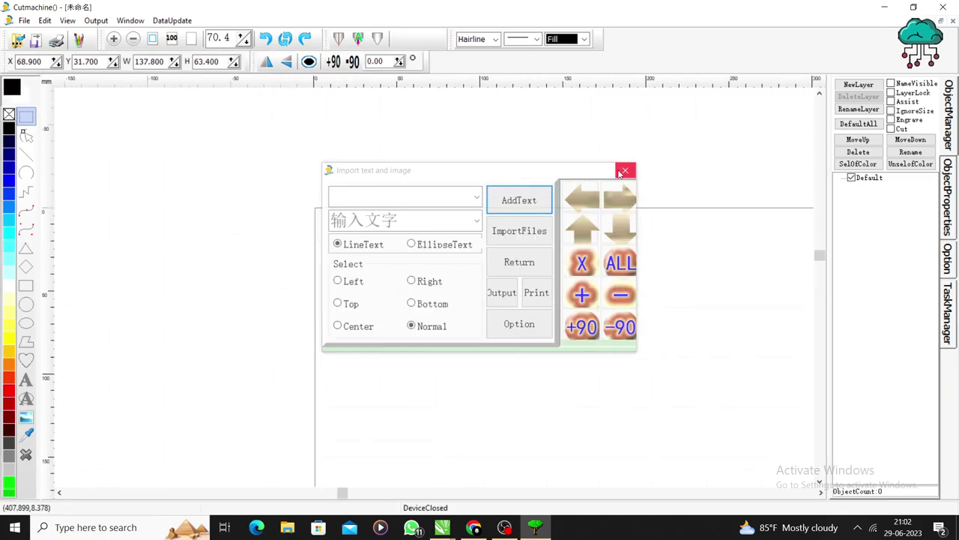
left_click(625, 171)
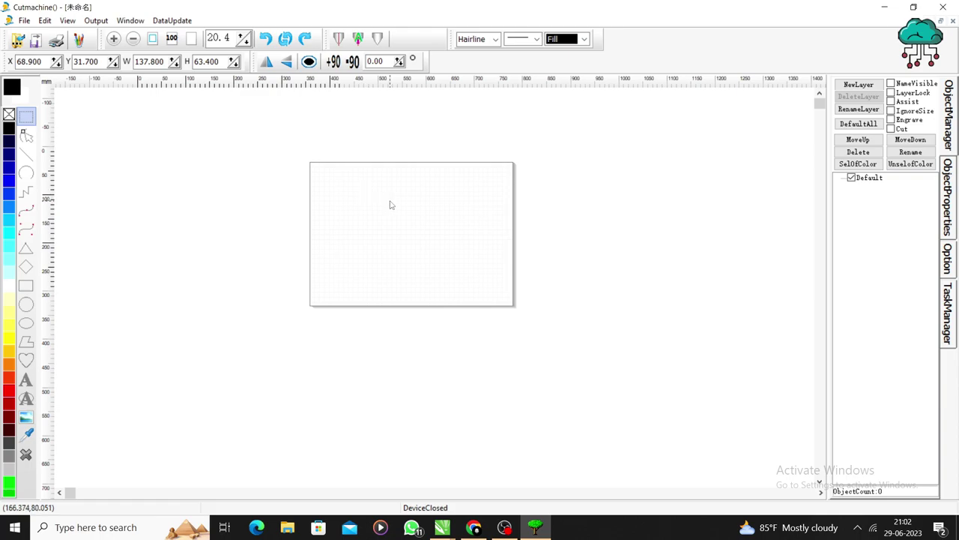
left_click(381, 187)
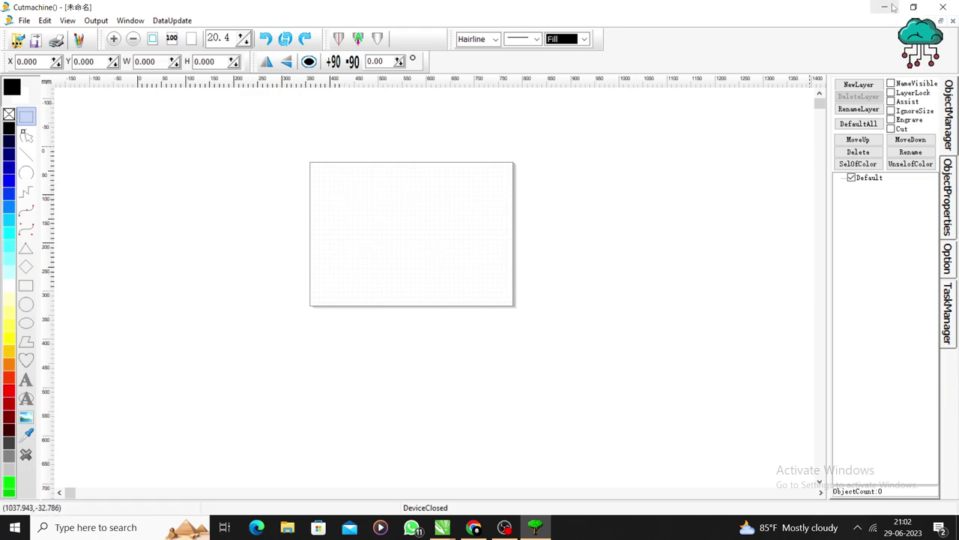
- Return to CorelDRAW, export only the grouped layout as an HPGL plotter file named 2plt in the plt folder, and switch back to Cutmachine
left_click(893, 7)
left_click(535, 527)
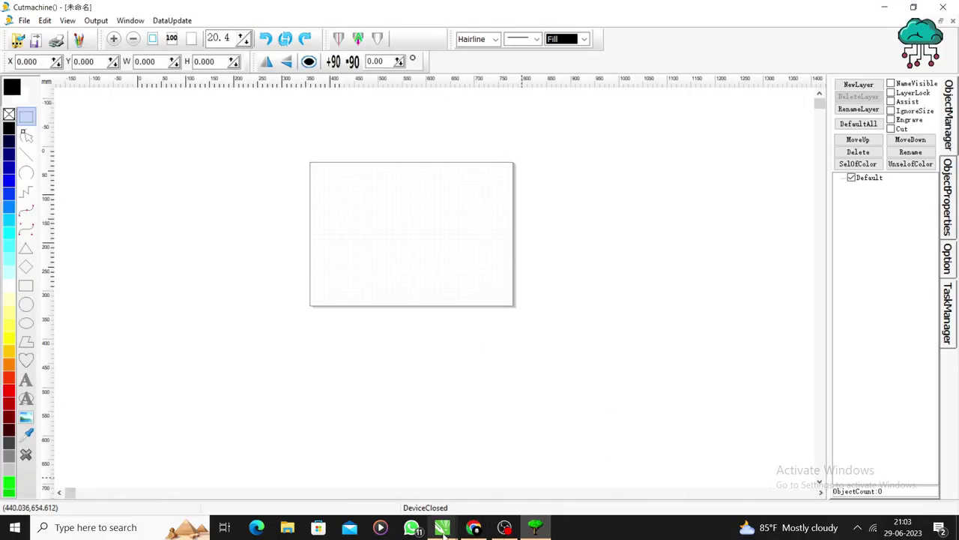
mouse_move(442, 527)
left_click(548, 477)
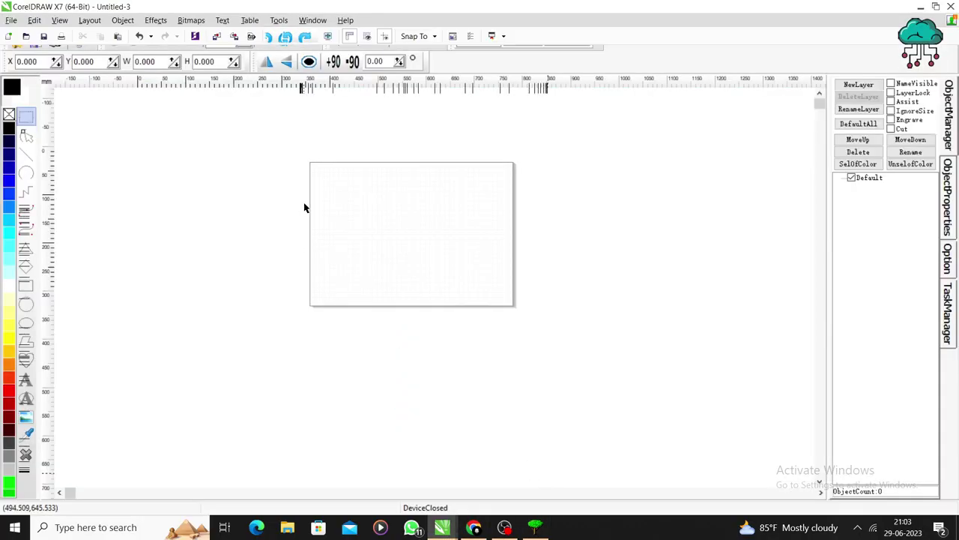
left_click_drag(218, 141, 717, 473)
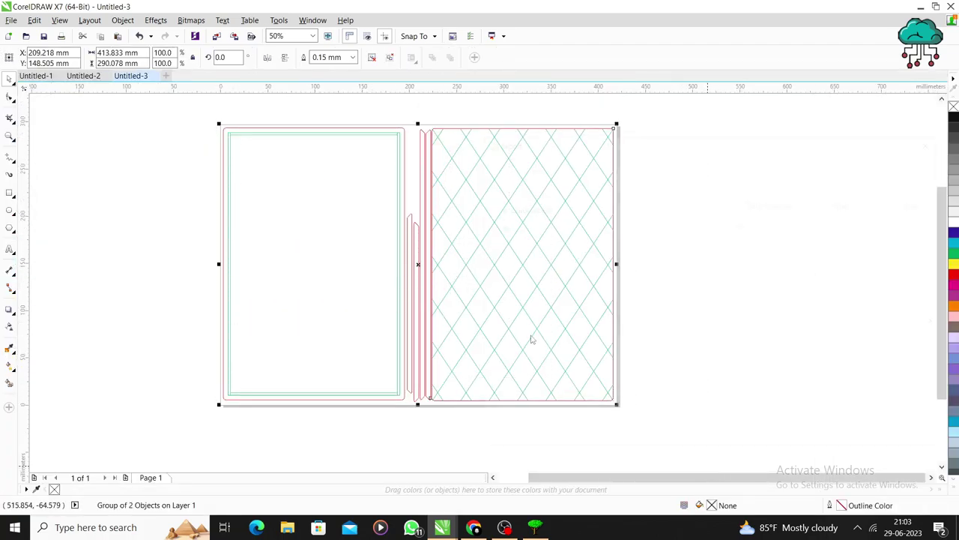
key("ctrl+e")
type("2plt")
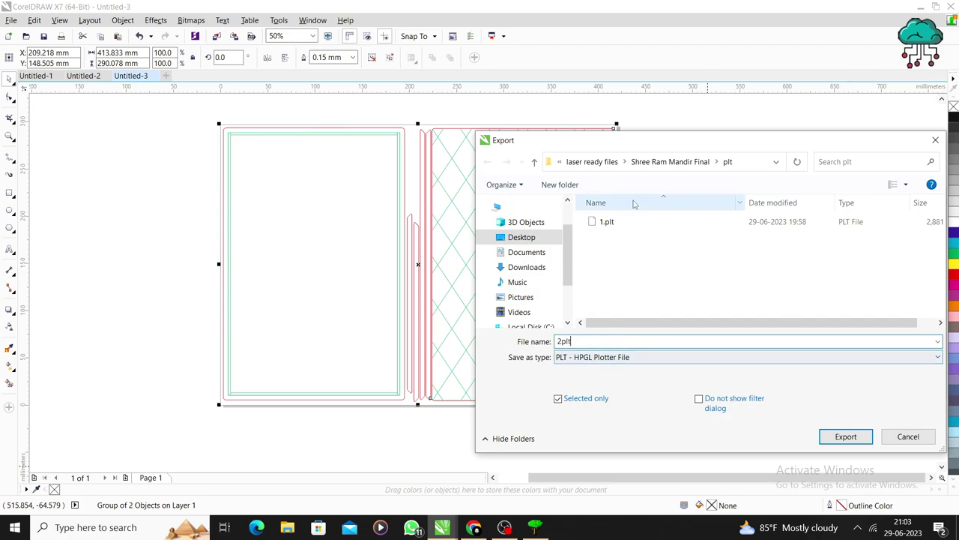
left_click(843, 438)
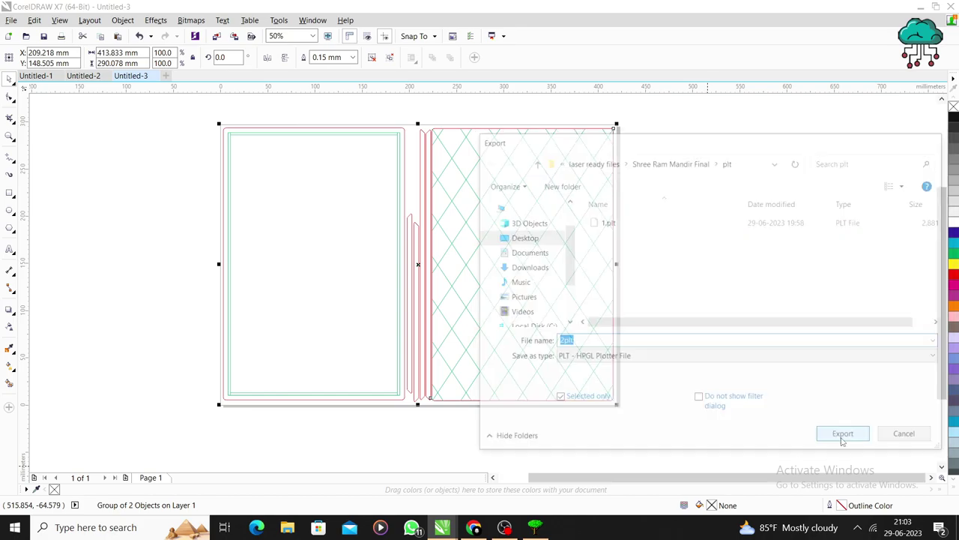
left_click(508, 361)
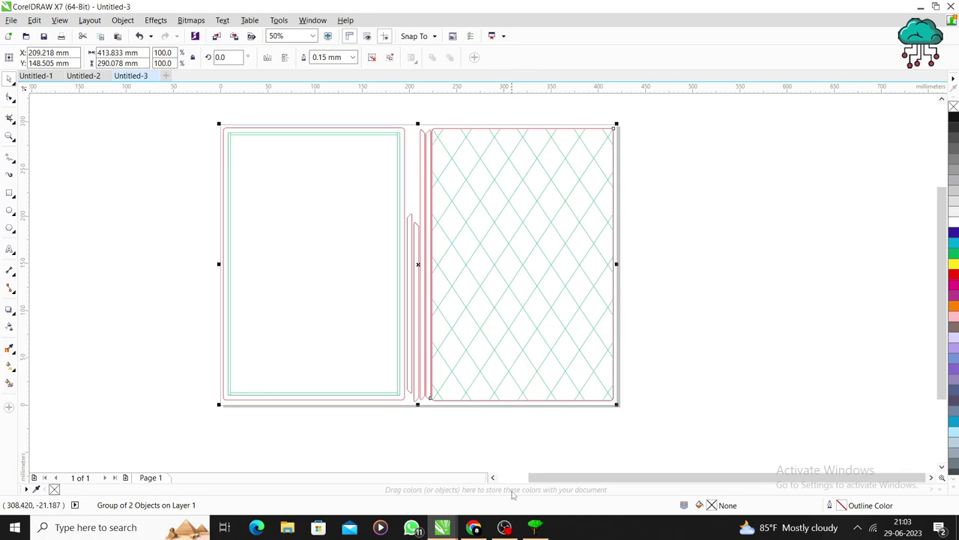
left_click(535, 527)
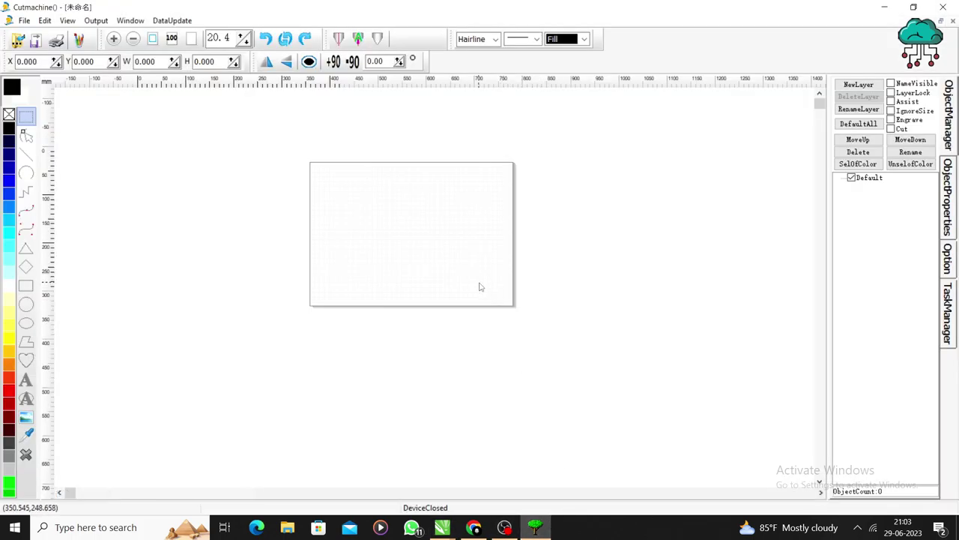
- Import 2plt.plt from the plt folder into the Cutmachine drawing and deselect the imported layout
key("ctrl+i")
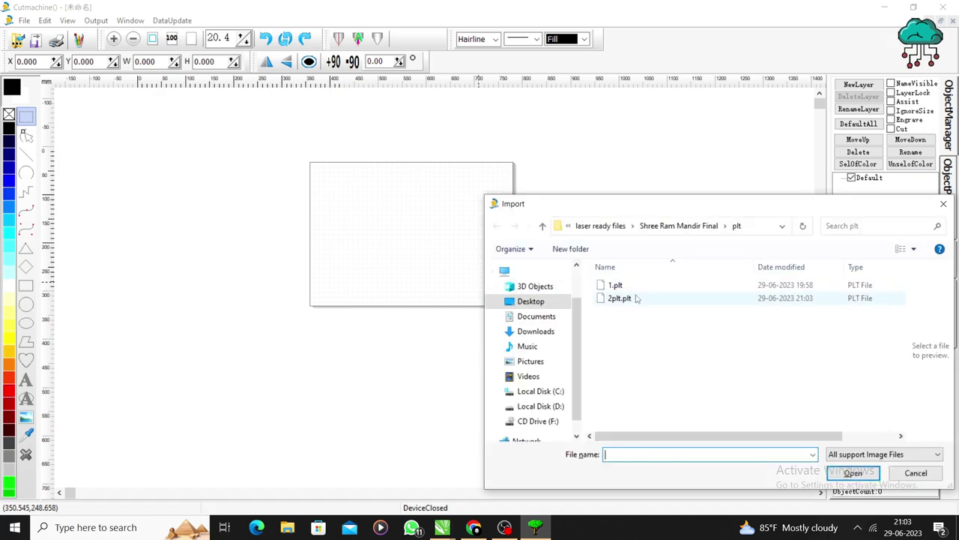
left_click(637, 298)
left_click(851, 473)
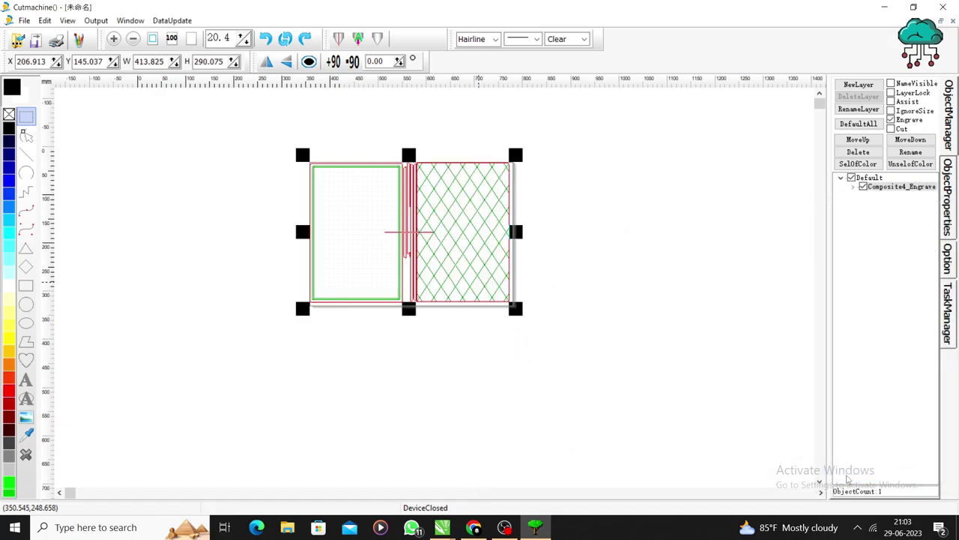
left_click(574, 242)
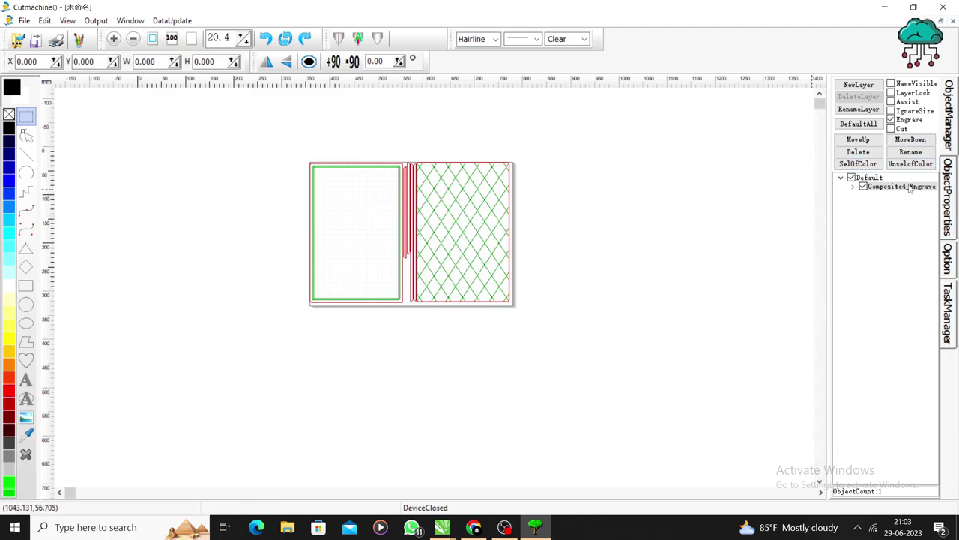
- Toggle the imported composite's visibility, check the Output window with it hidden, and make the composite visible again
left_click(864, 187)
left_click(863, 186)
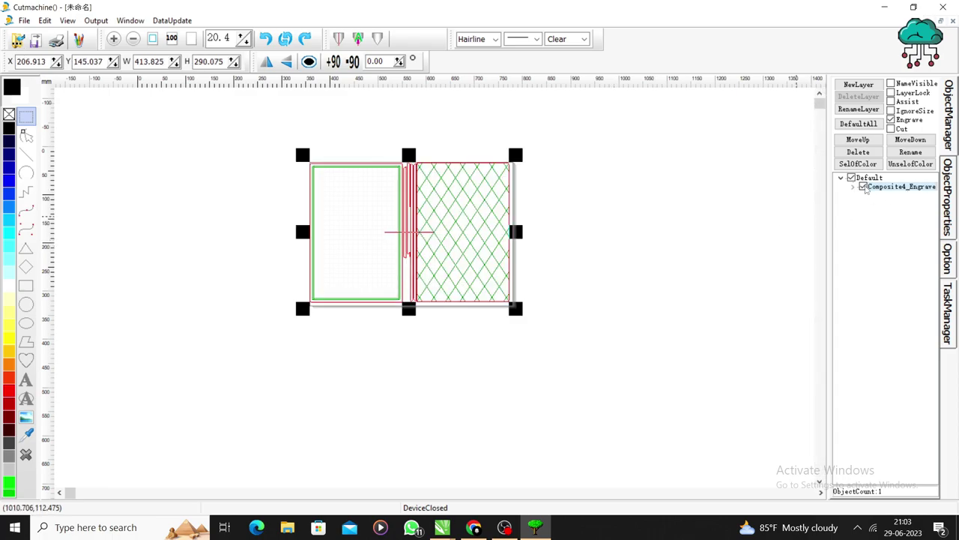
left_click(864, 187)
left_click(863, 187)
left_click(864, 187)
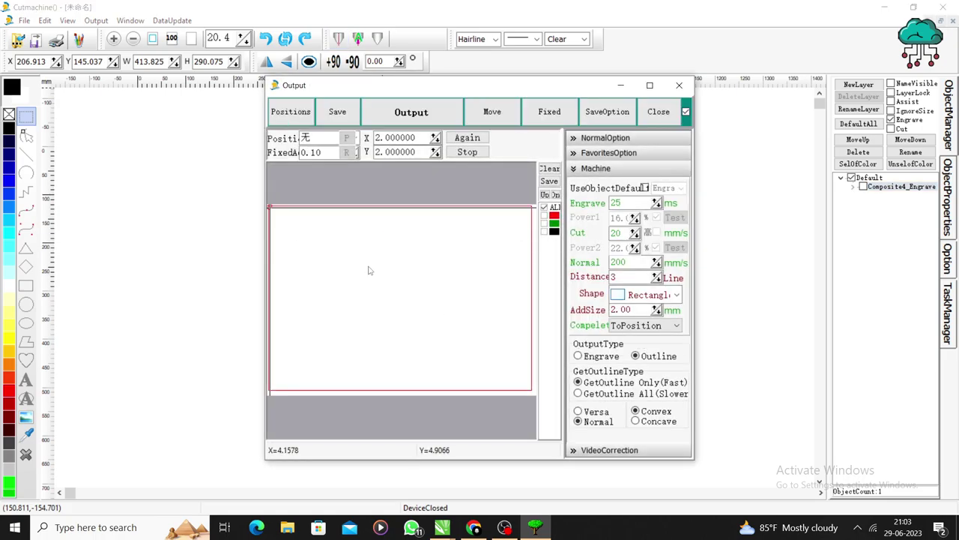
left_click(674, 113)
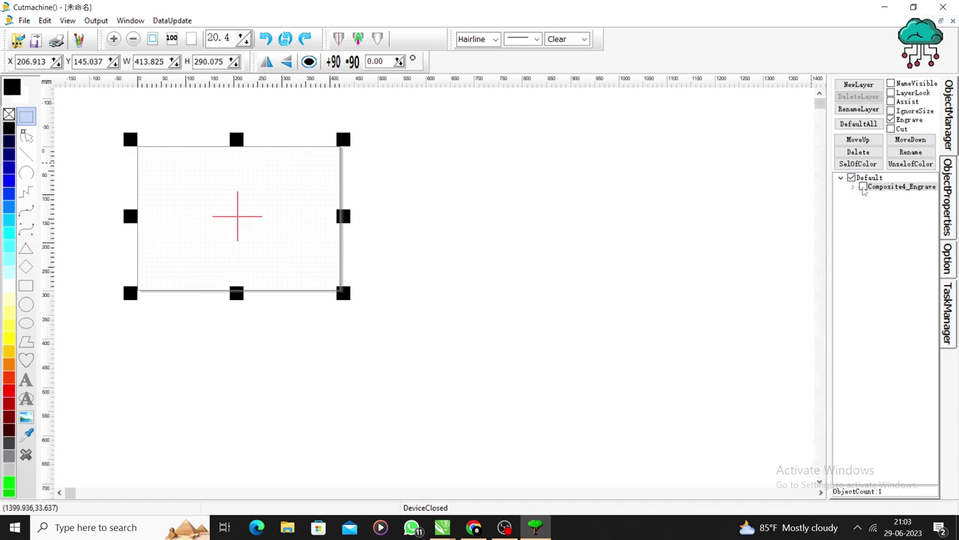
left_click(862, 186)
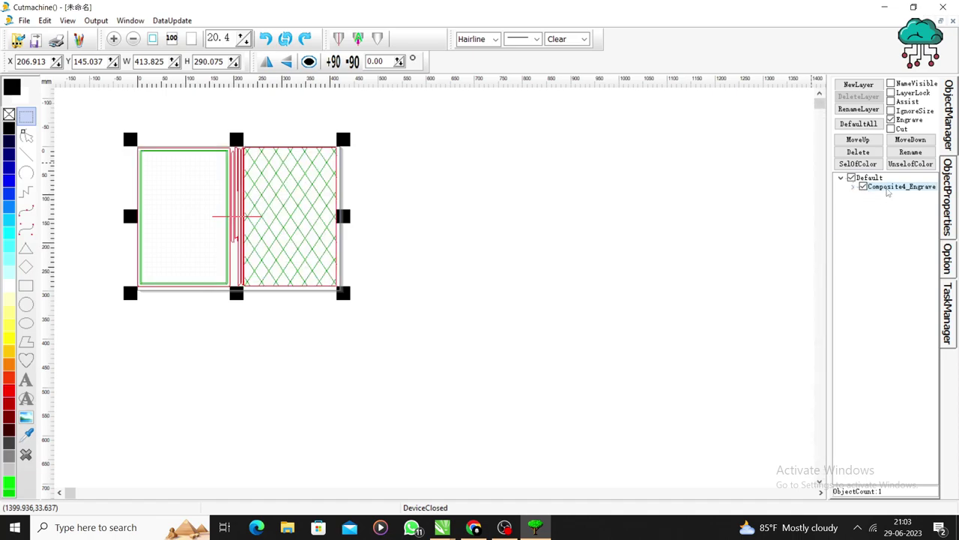
- Ungroup the imported composite into separate objects and pick the first polyarray in the object list
right_click(888, 192)
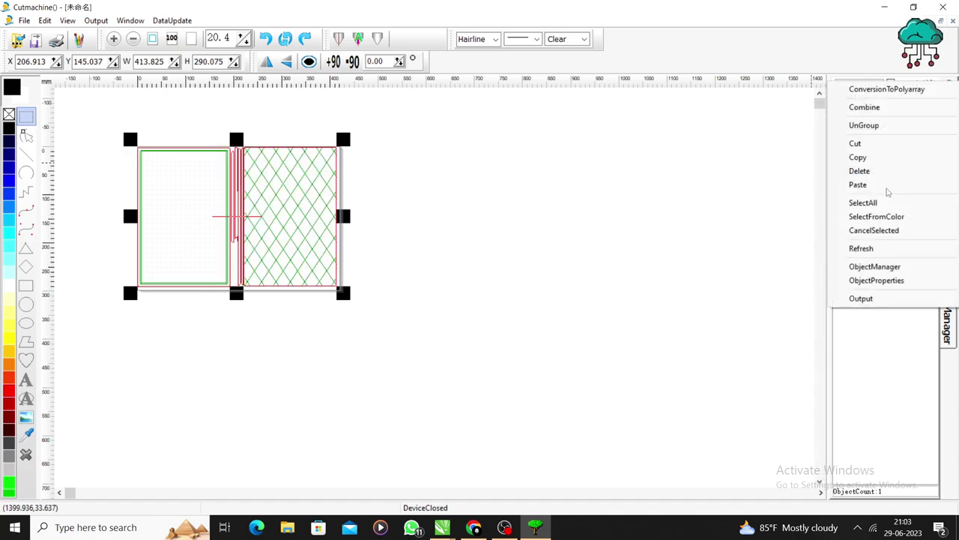
left_click(871, 127)
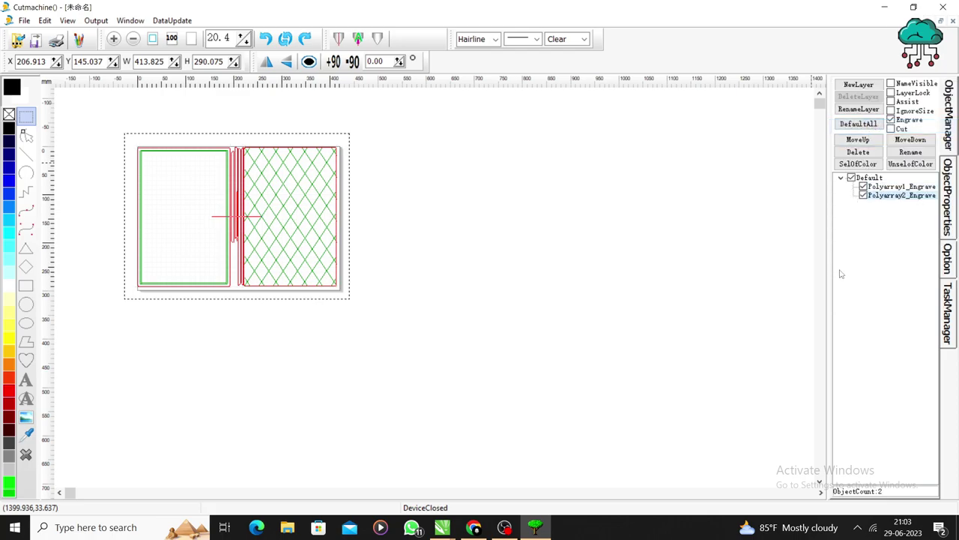
left_click(885, 185)
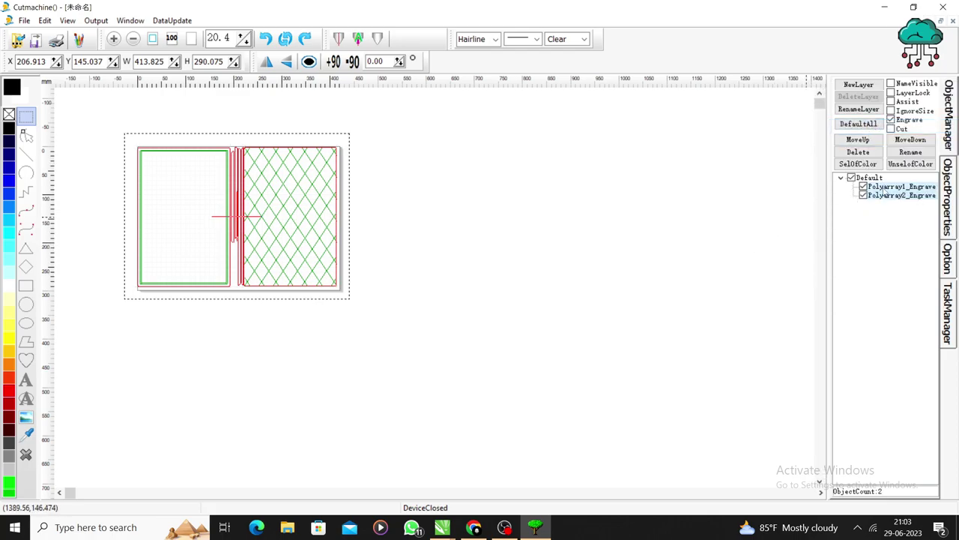